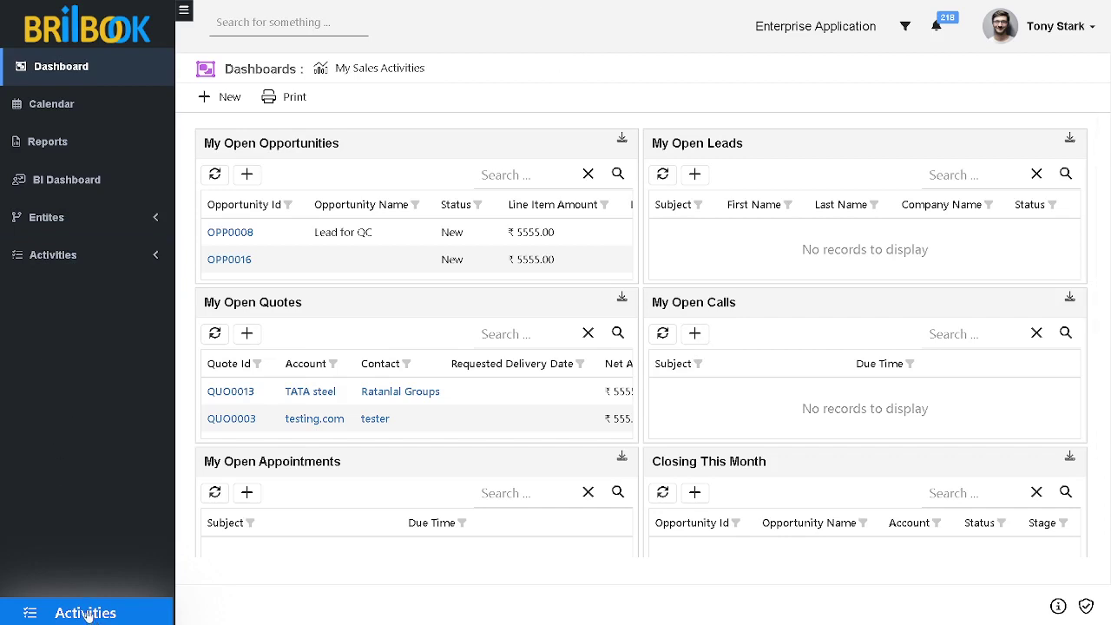
# - Switch to the Sales module, sort the active orders by descending order ID and open the newest Amigo Industry Ltd. order
pyautogui.click(87, 615)
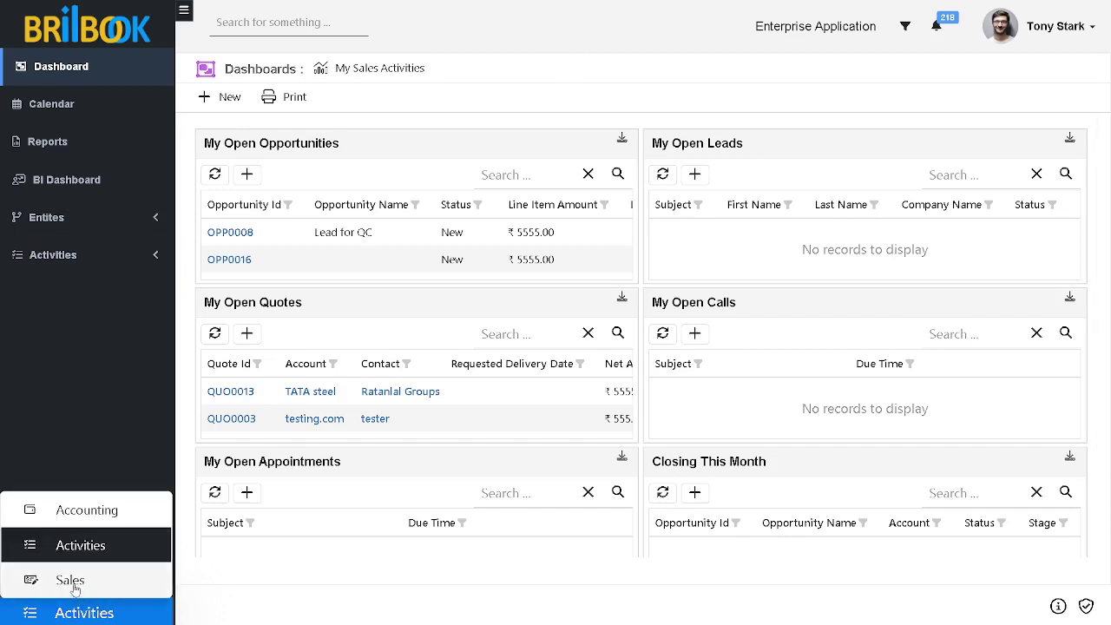
pyautogui.click(72, 580)
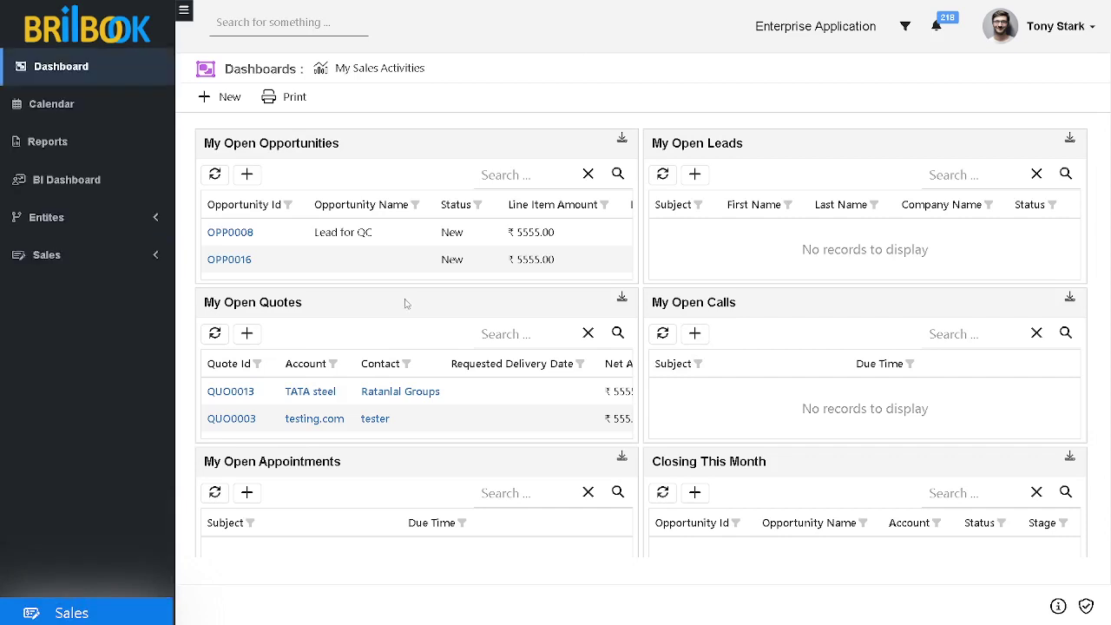
pyautogui.click(50, 263)
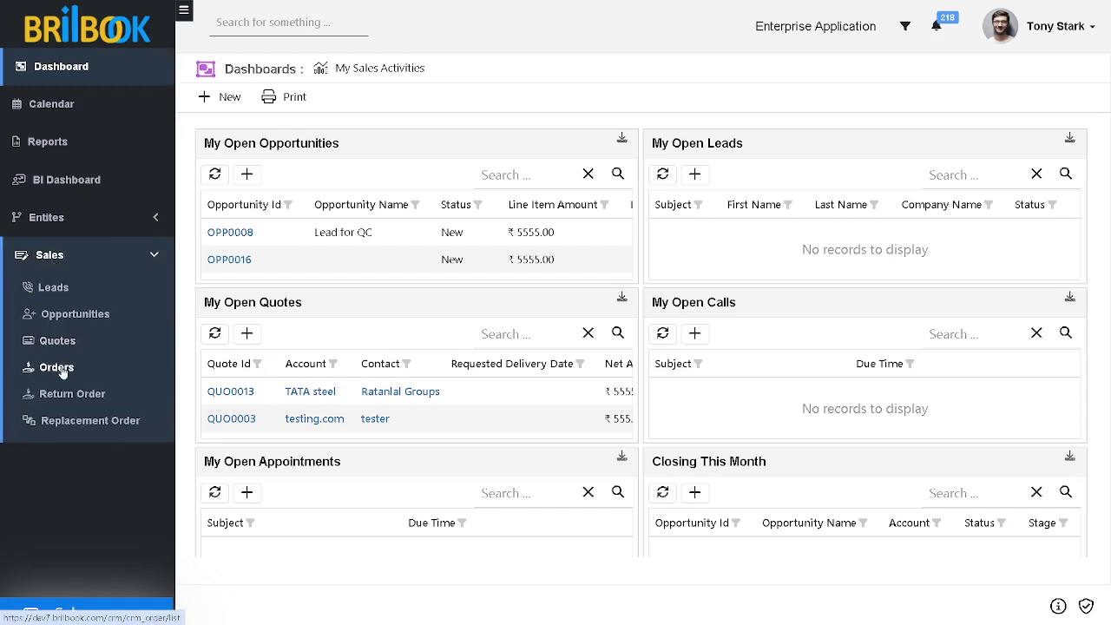
pyautogui.click(57, 367)
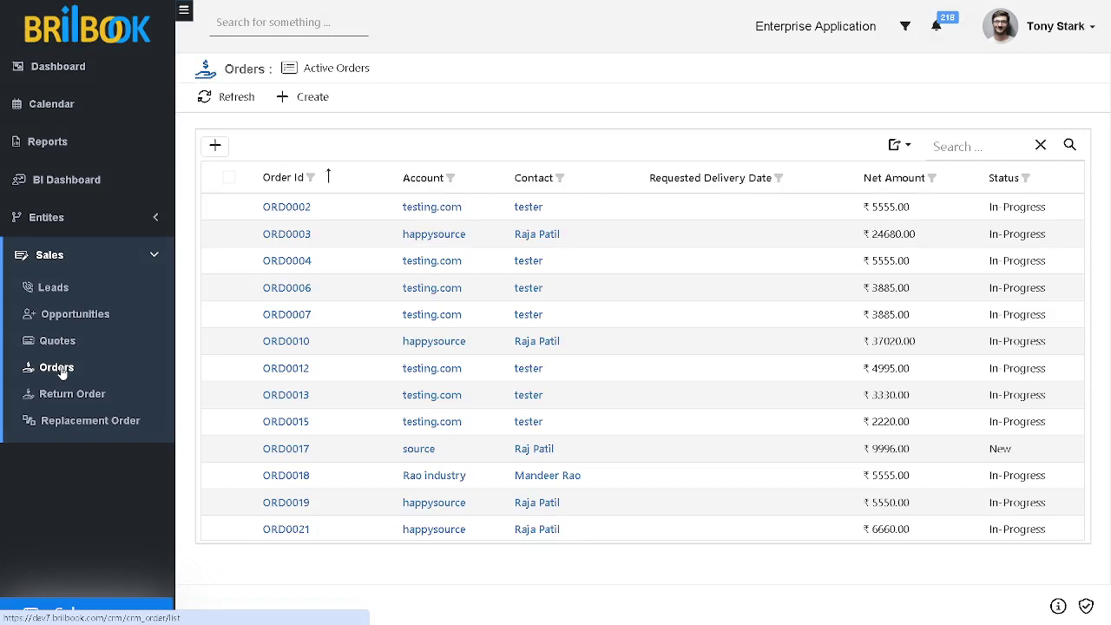
pyautogui.click(332, 177)
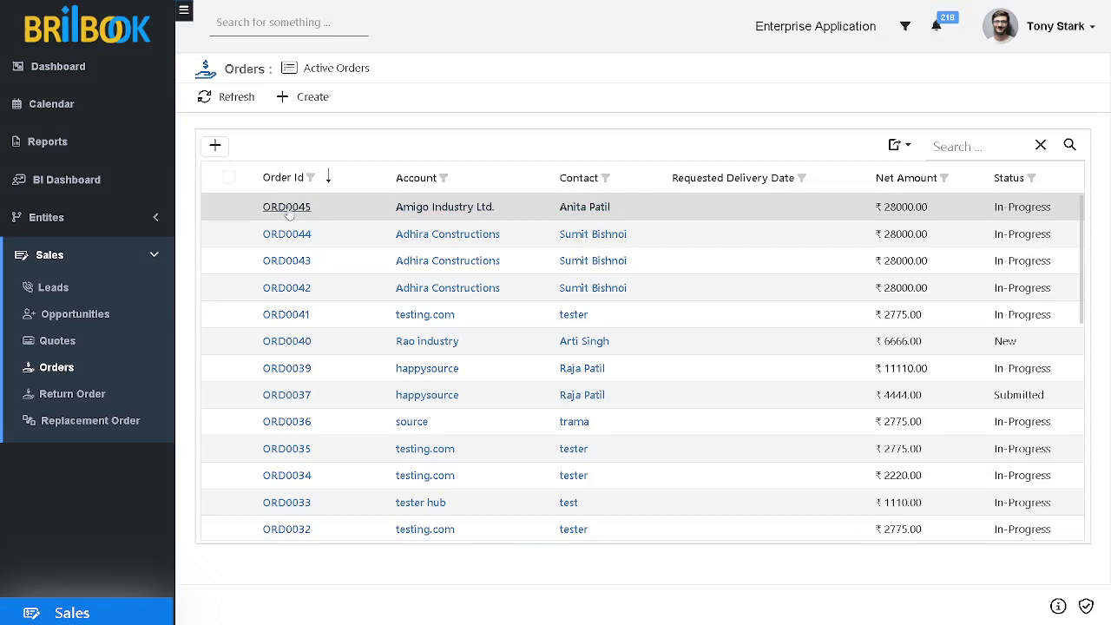
pyautogui.click(289, 213)
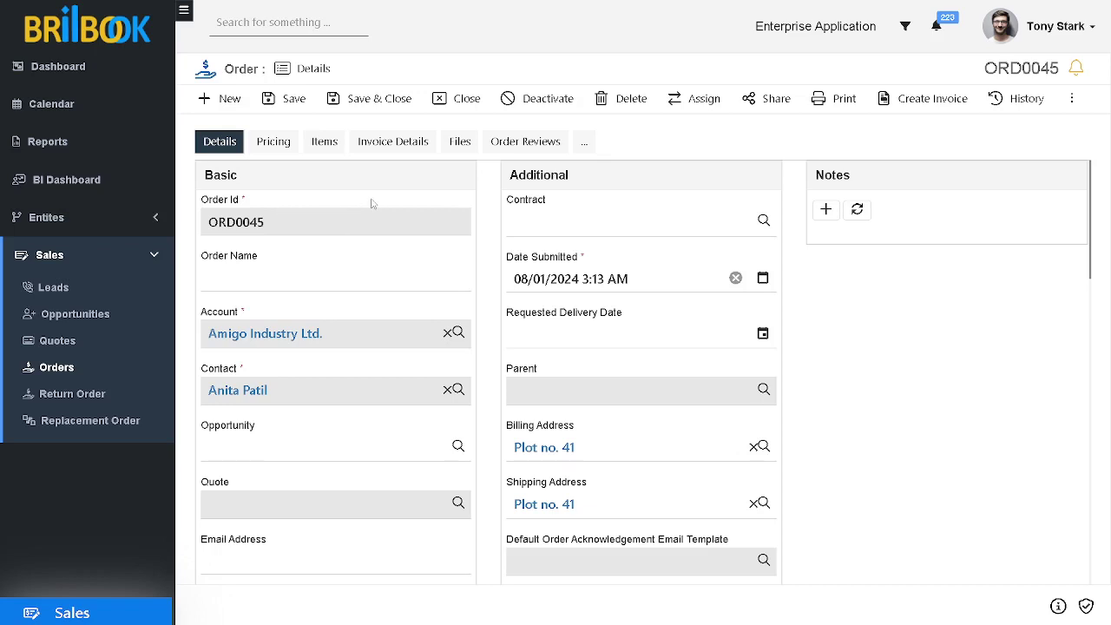
# - Open the order's Angular Contact Ball Bearing line and show its order batches
pyautogui.click(323, 143)
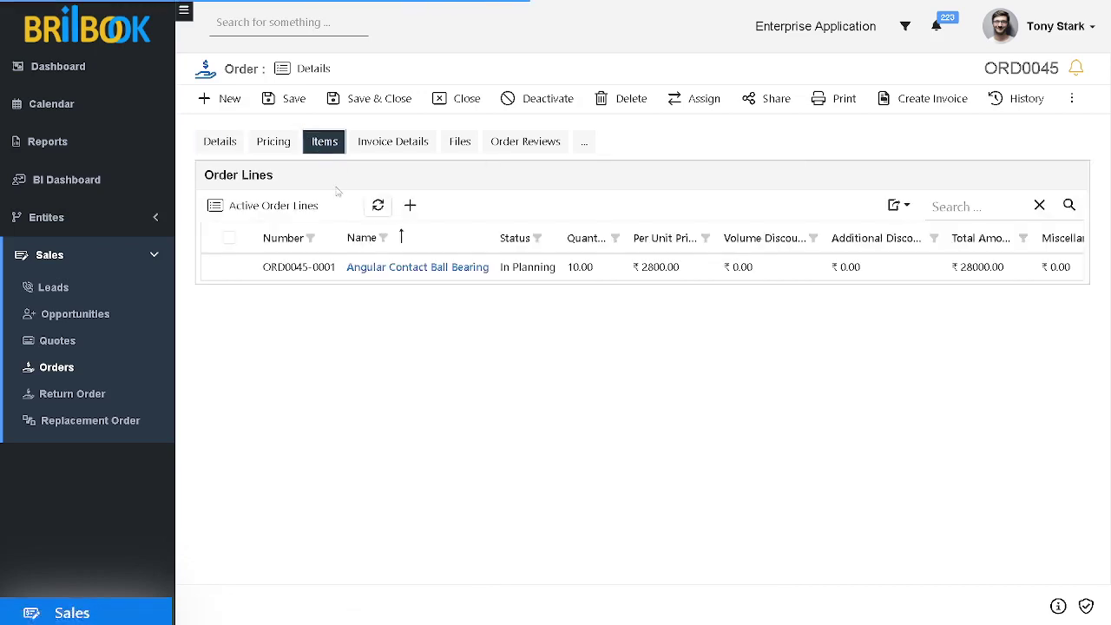
pyautogui.doubleClick(373, 268)
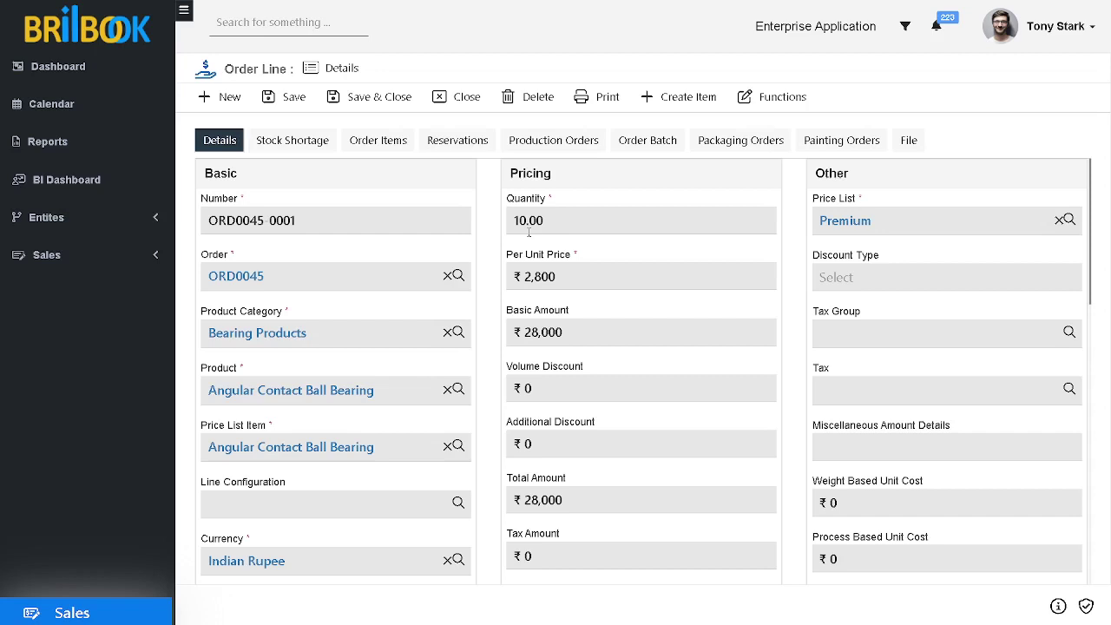
pyautogui.click(643, 142)
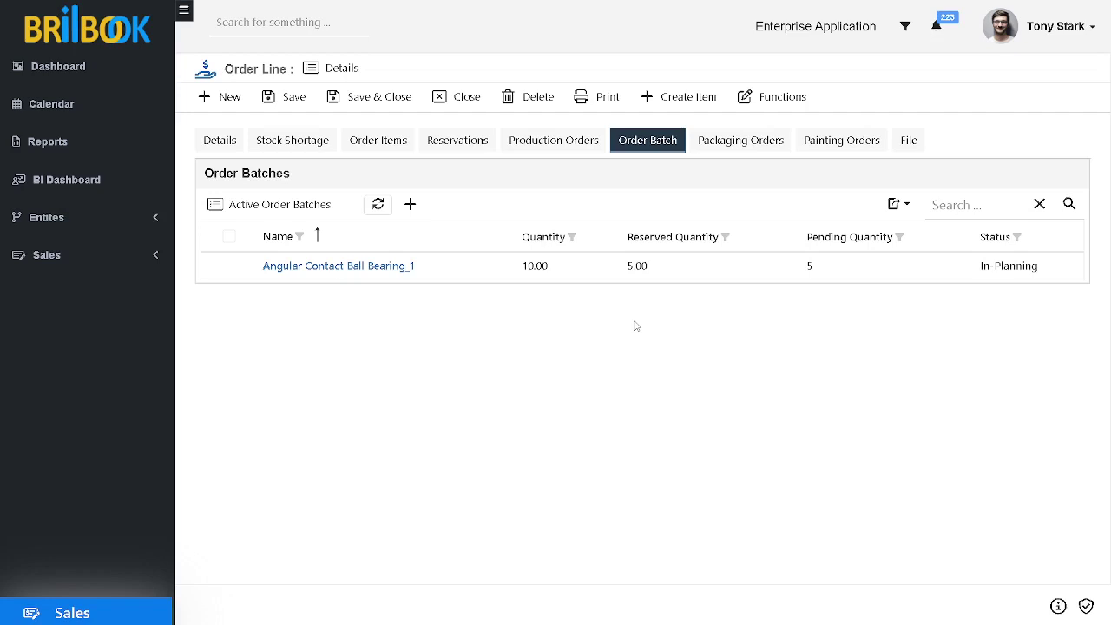
# - Start a new full-form order batch with quantity 5, ordering number 2 and parent Angular Contact Ball Bearing_1
pyautogui.click(410, 206)
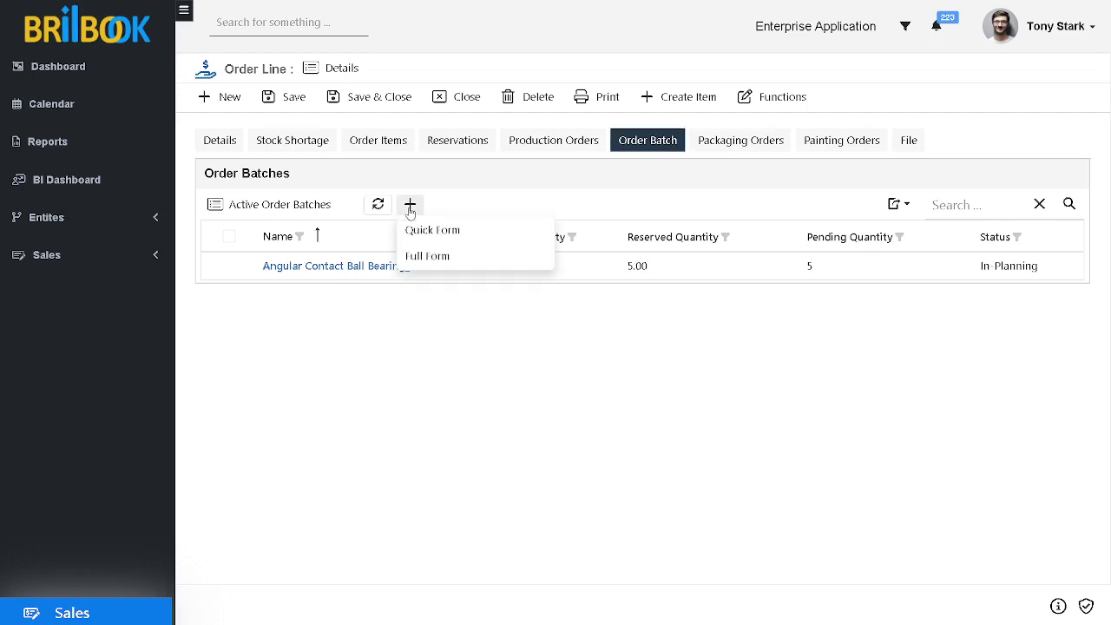
pyautogui.click(426, 259)
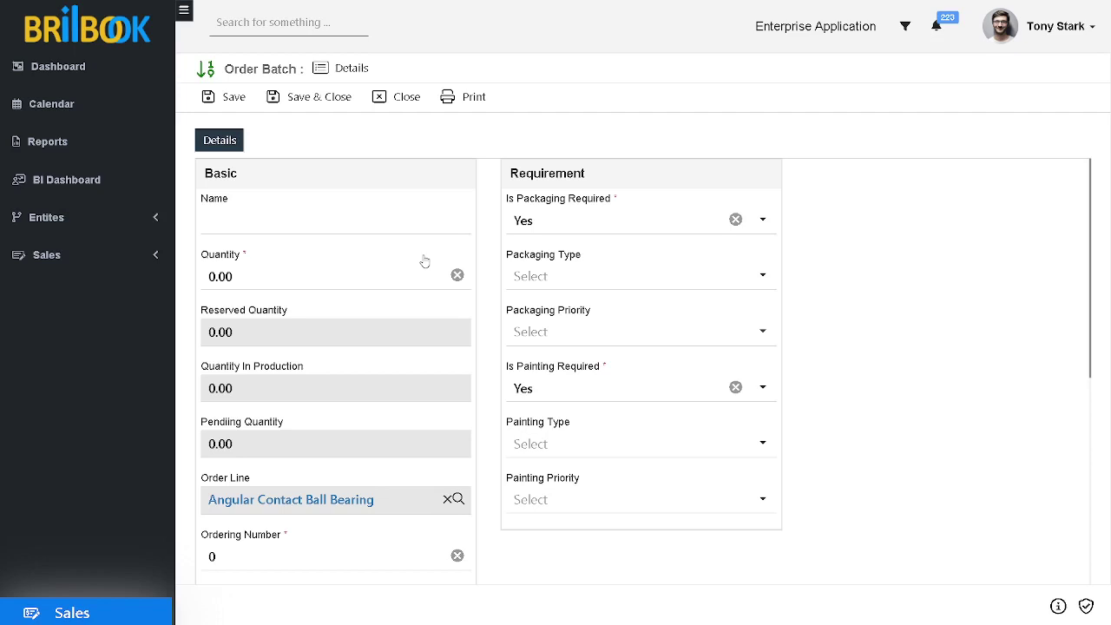
pyautogui.click(348, 277)
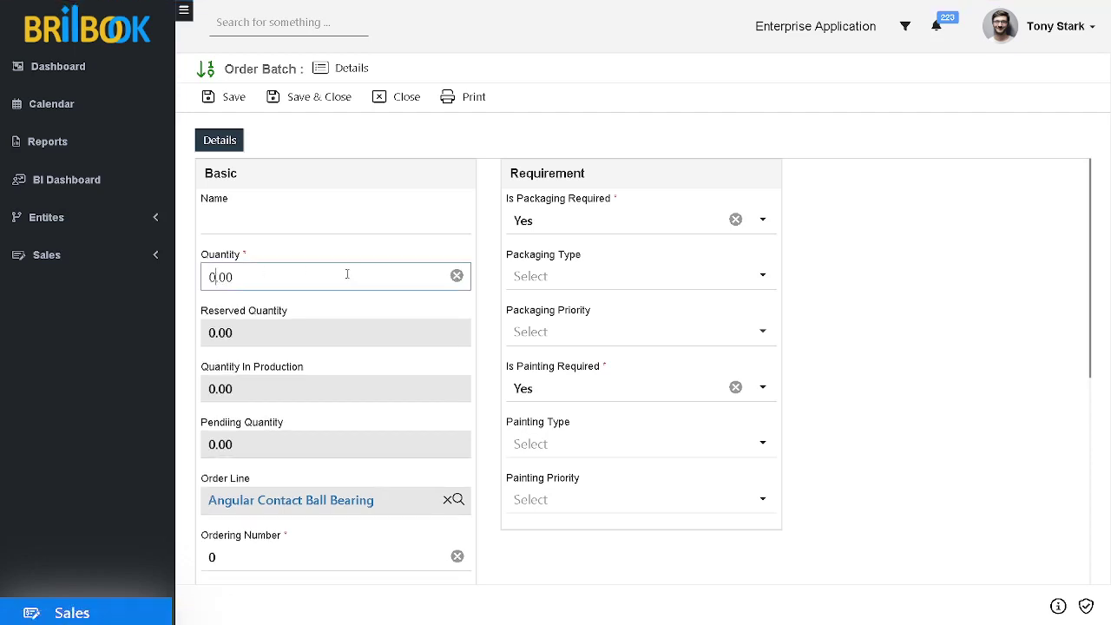
pyautogui.write('5')
pyautogui.scroll(-1, 318, 408)
pyautogui.click(237, 480)
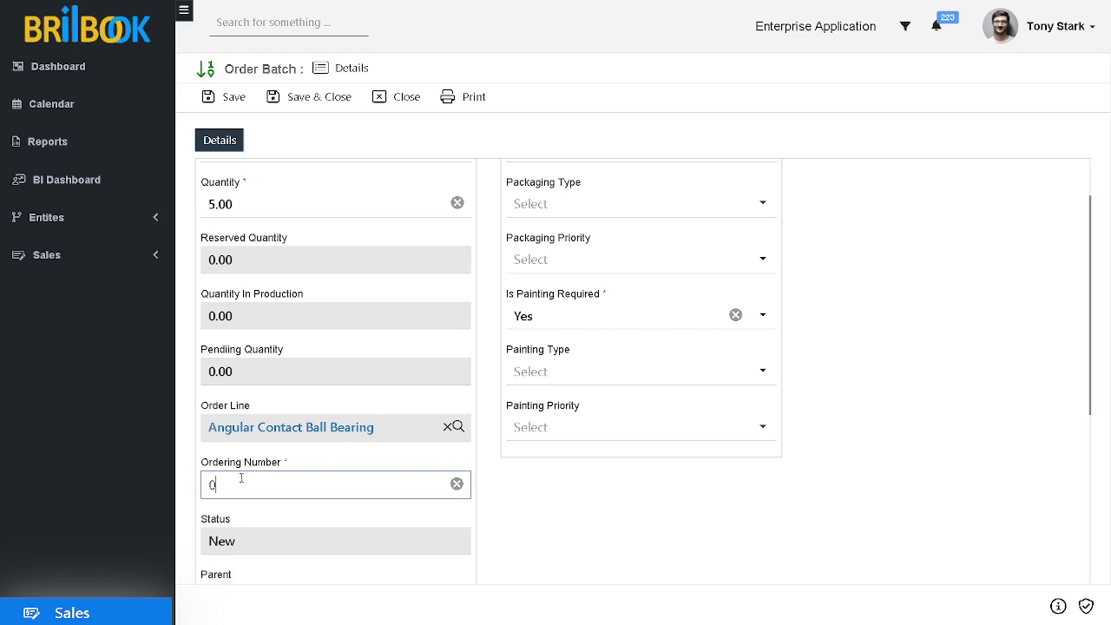
pyautogui.write('2')
pyautogui.click(527, 512)
pyautogui.scroll(-2, 382, 509)
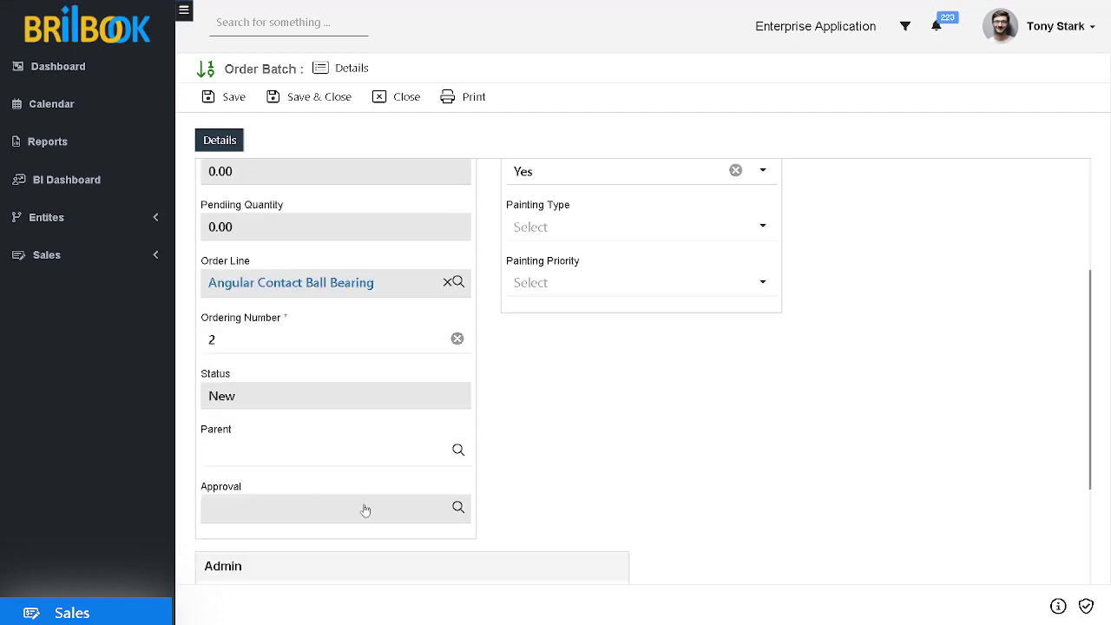
pyautogui.click(308, 465)
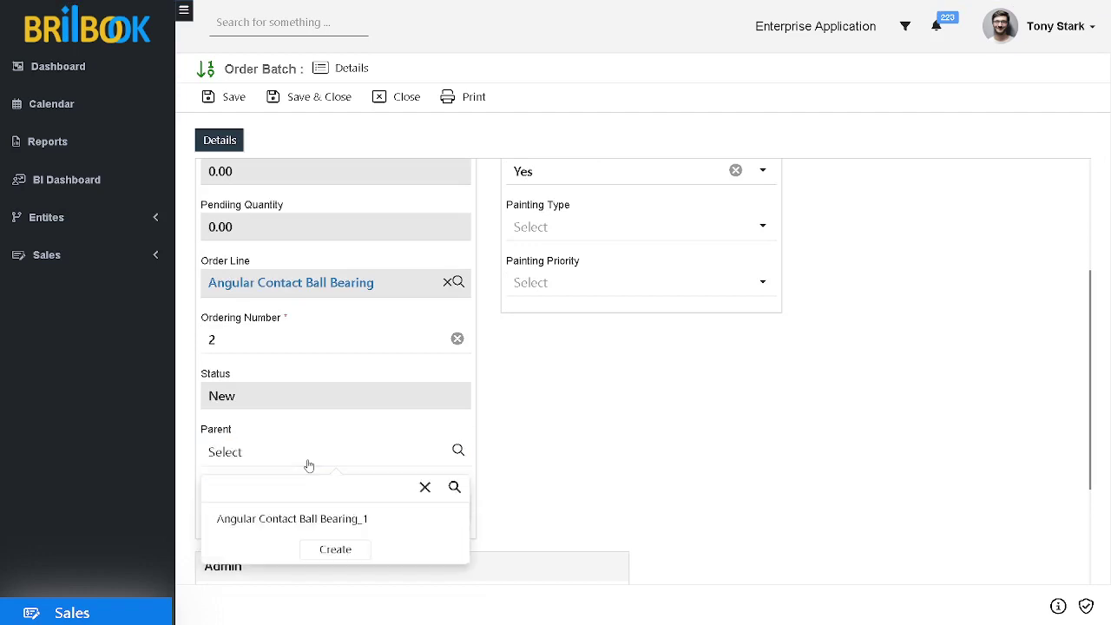
pyautogui.click(270, 520)
# - Set both packaging required and painting required to No for the new order batch, and save it
pyautogui.scroll(2, 592, 460)
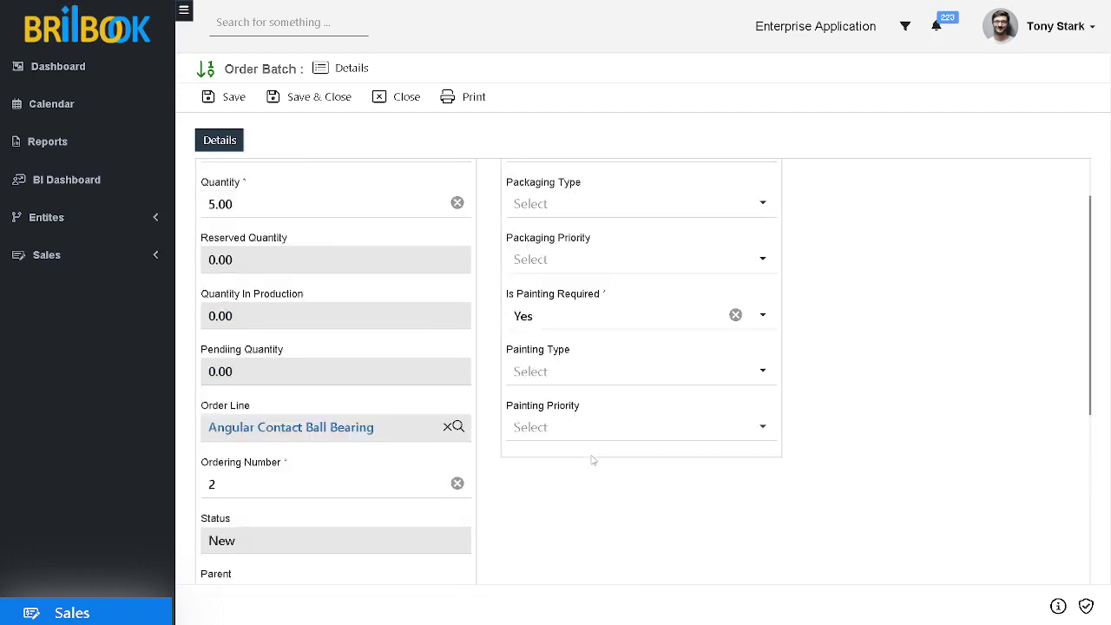
pyautogui.scroll(1, 592, 461)
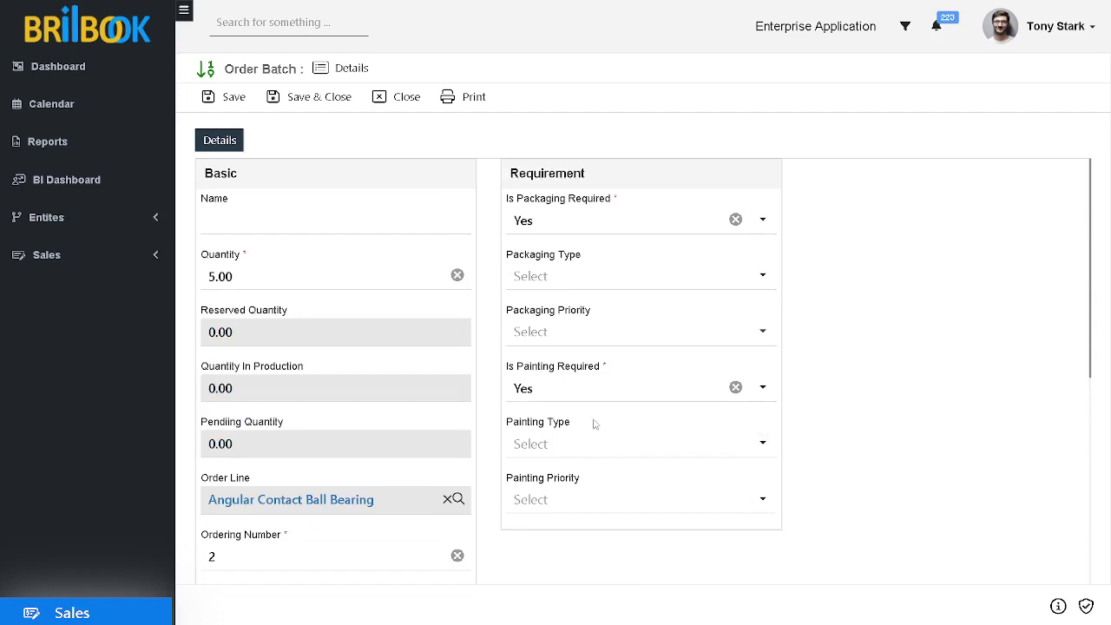
pyautogui.click(559, 228)
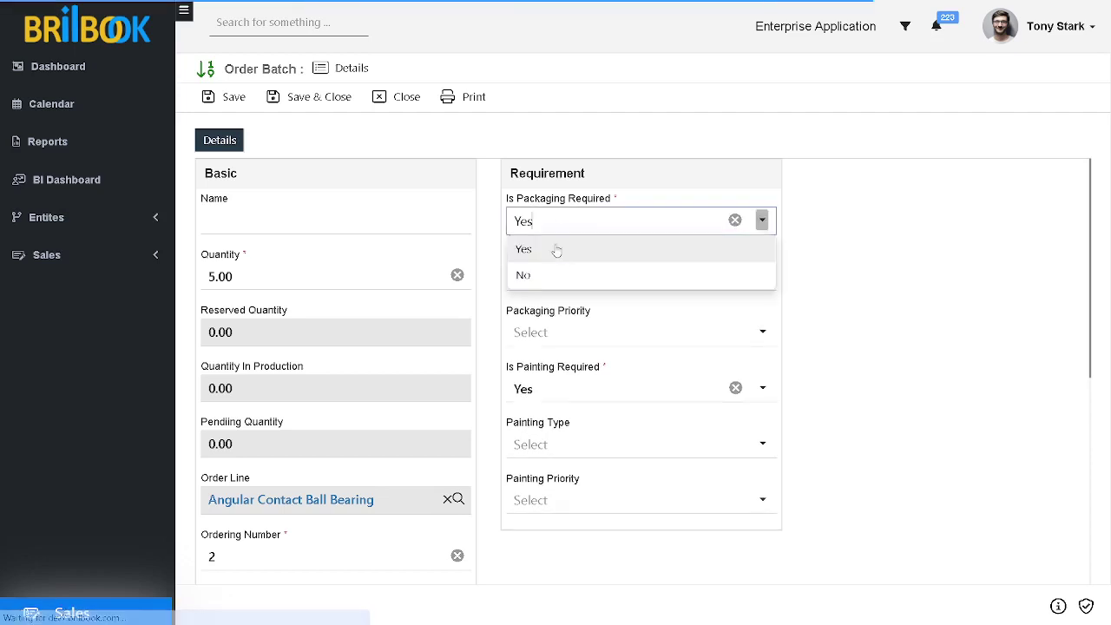
pyautogui.click(550, 274)
pyautogui.click(542, 280)
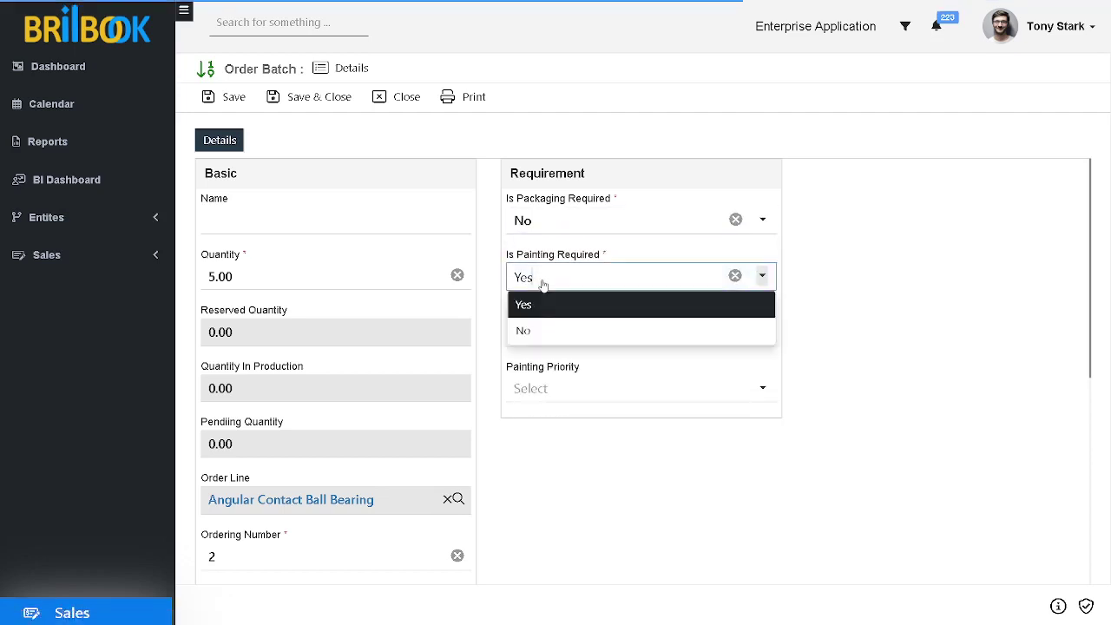
pyautogui.click(545, 330)
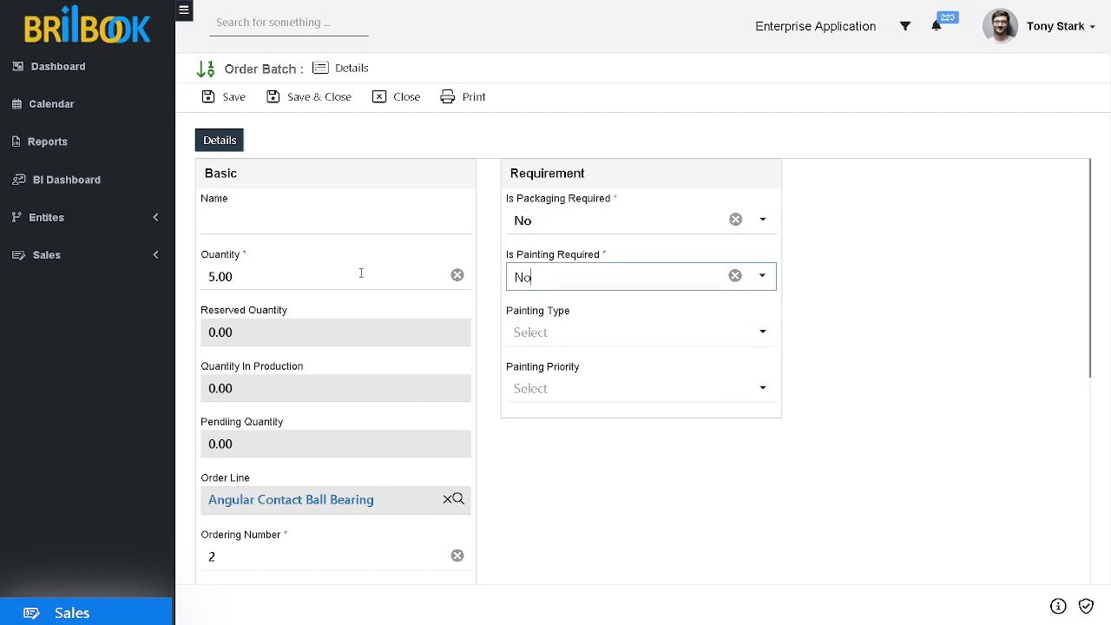
pyautogui.click(233, 98)
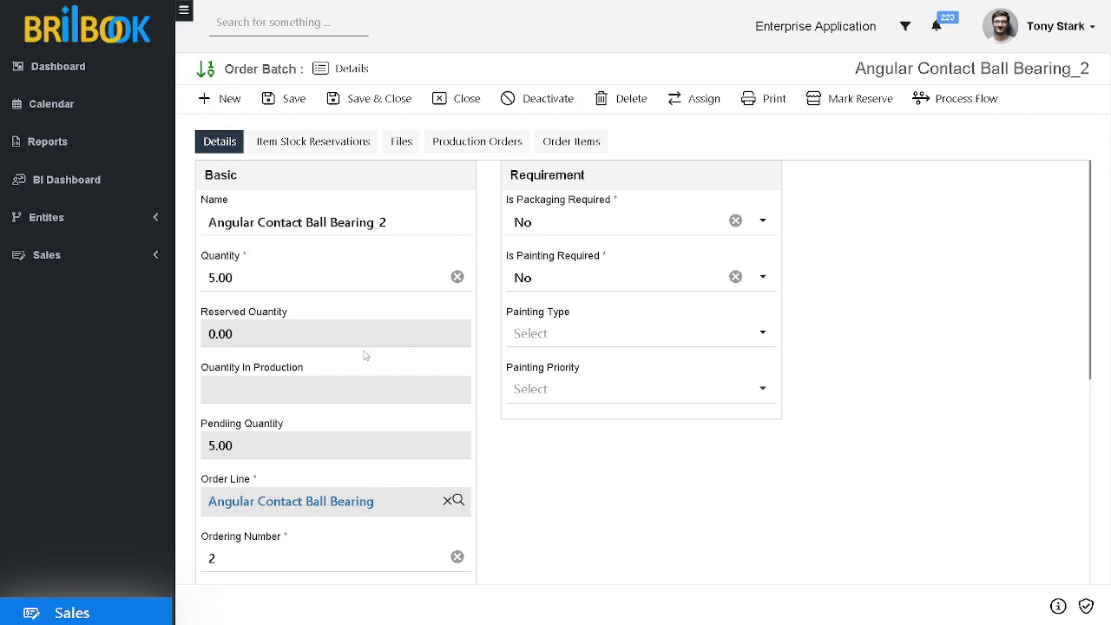
# - Return to the order line's batches and show the order items of batch Angular Contact Ball Bearing_1
pyautogui.scroll(-1, 364, 355)
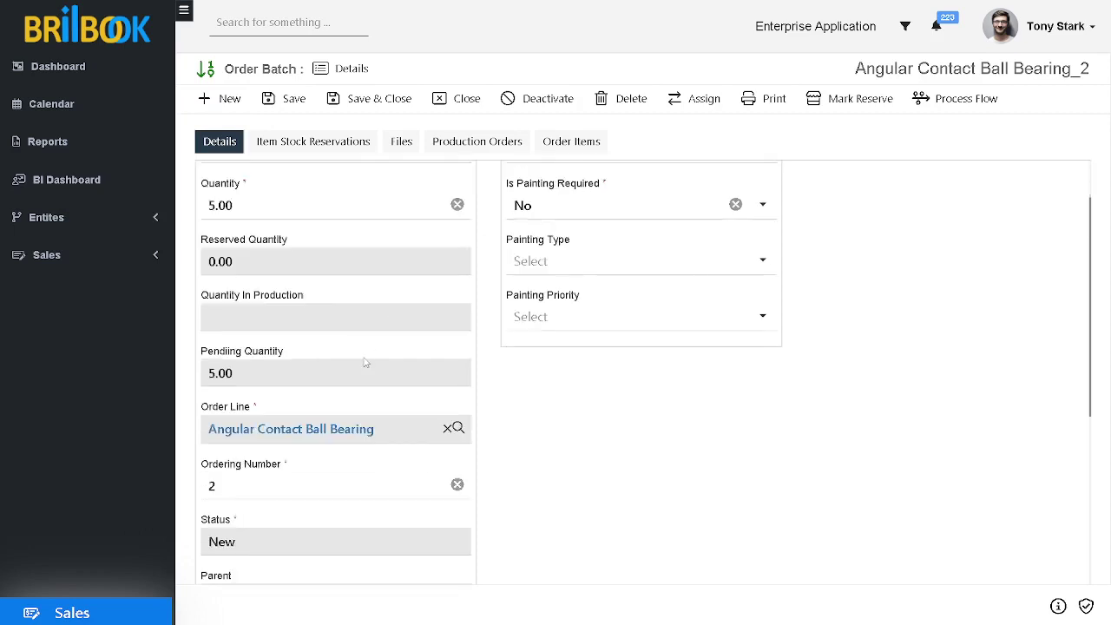
pyautogui.click(288, 438)
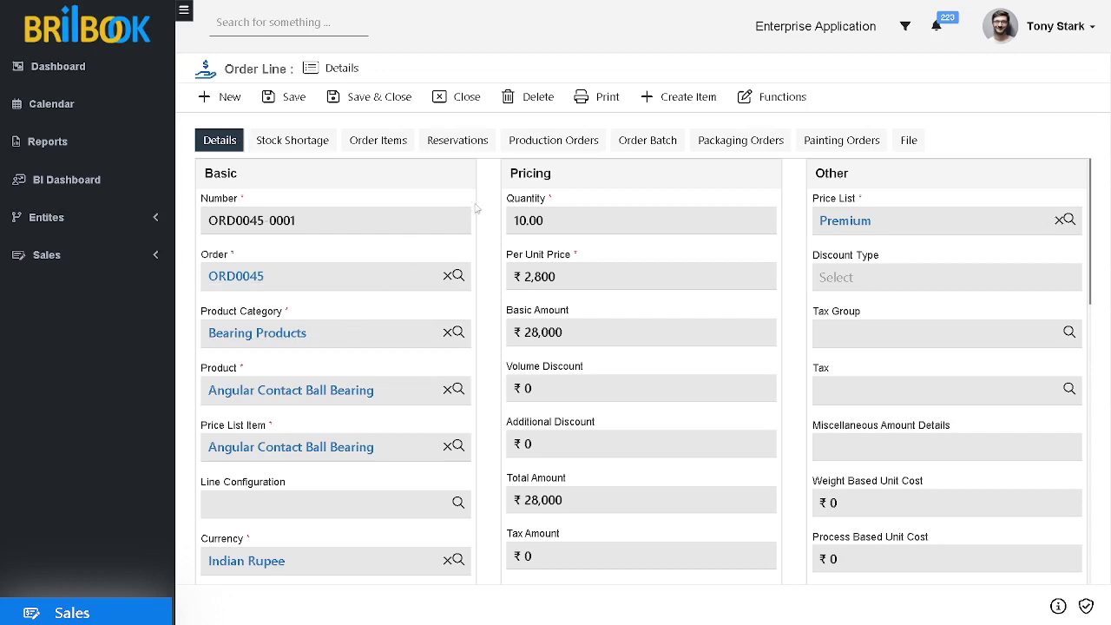
pyautogui.click(662, 143)
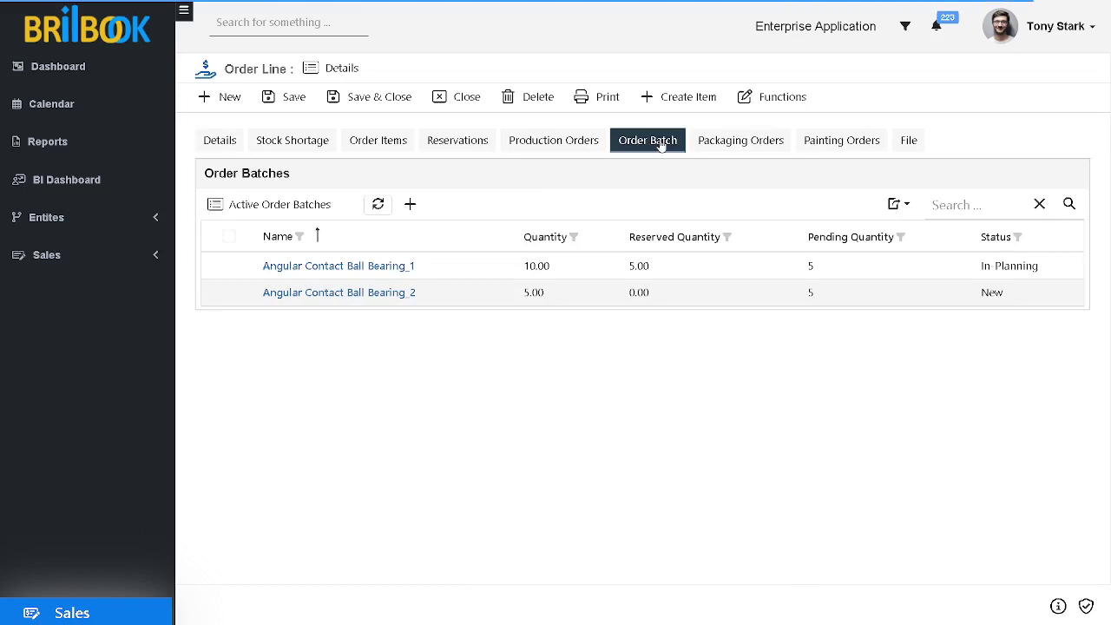
pyautogui.click(356, 268)
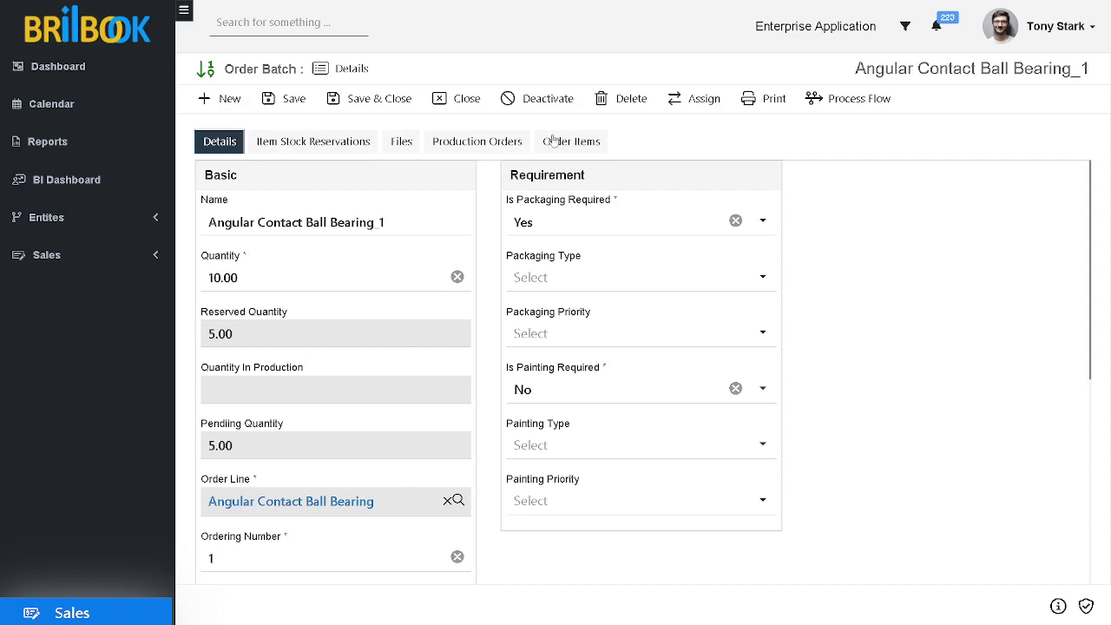
pyautogui.click(578, 145)
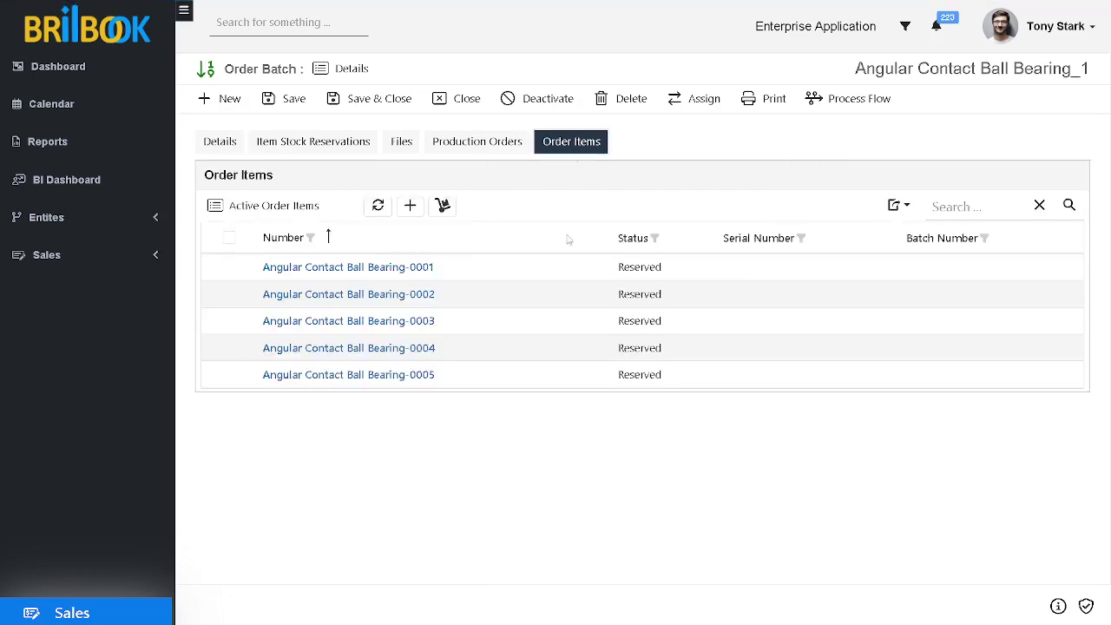
# - Move all order items of this batch to the order batch Angular Contact Ball Bearing_2
pyautogui.click(230, 238)
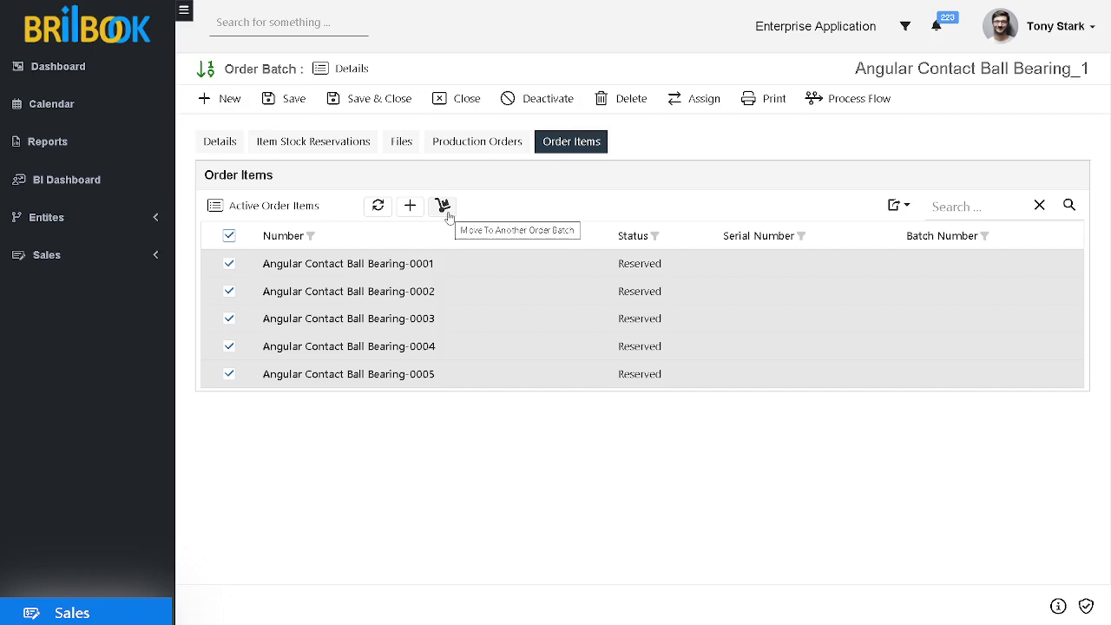
pyautogui.click(444, 207)
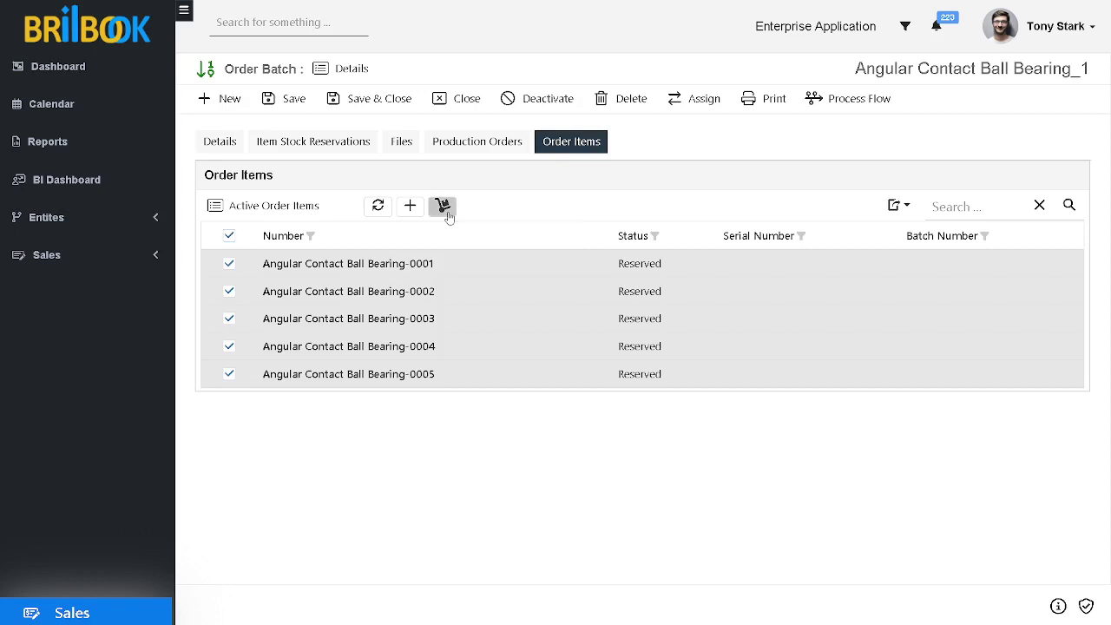
pyautogui.click(469, 262)
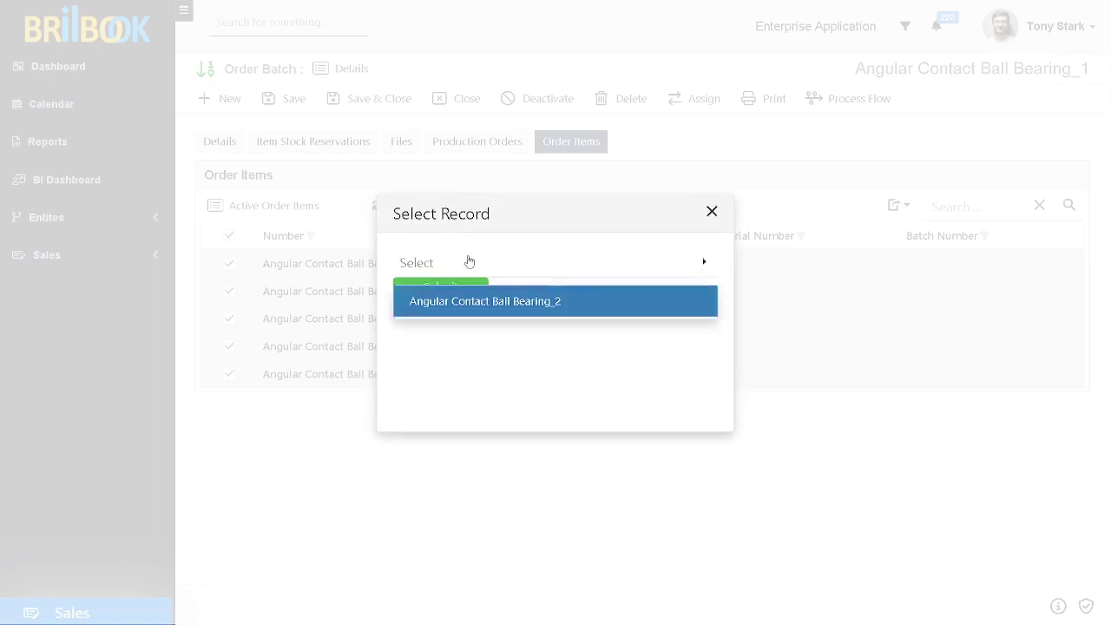
pyautogui.click(460, 304)
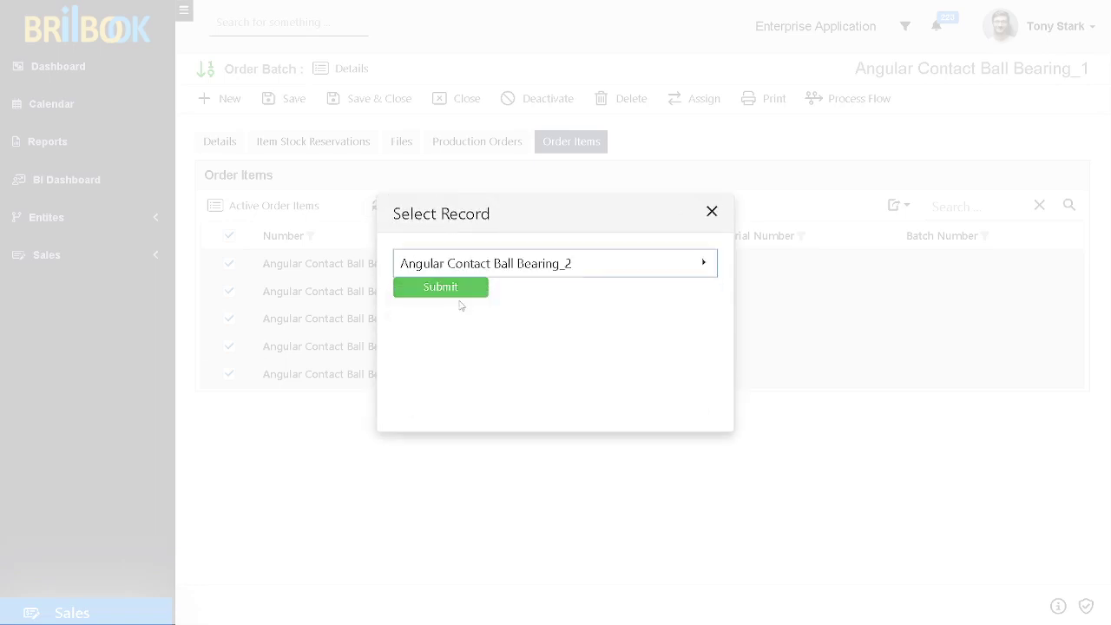
pyautogui.click(441, 287)
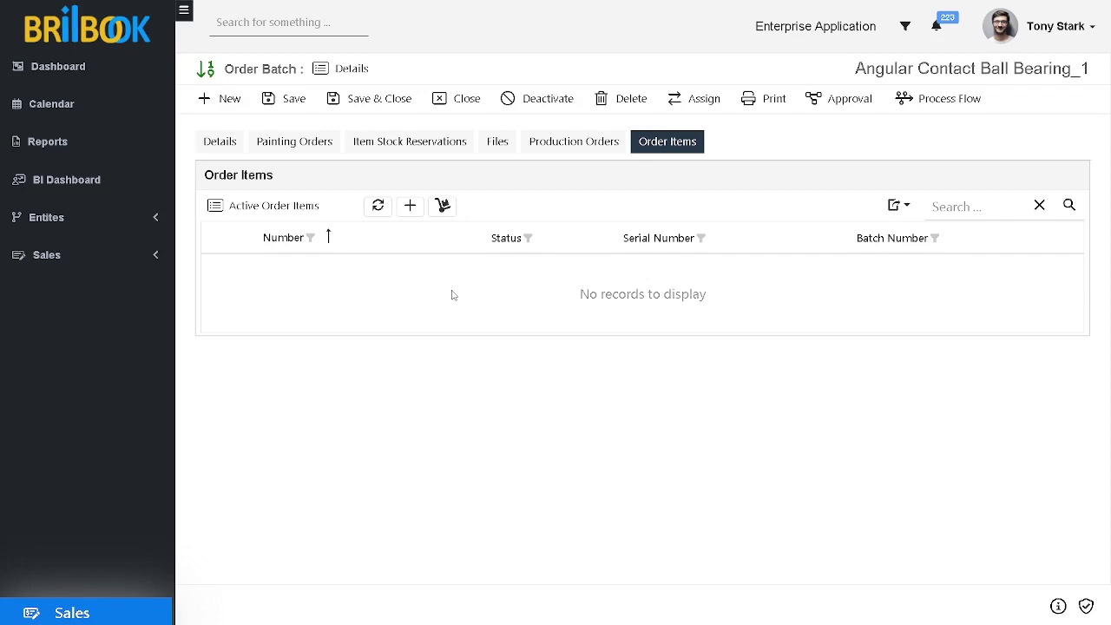
# - Check the quantities of the source batch and the order line's batch list, and open batch Angular Contact Ball Bearing_2
pyautogui.click(217, 144)
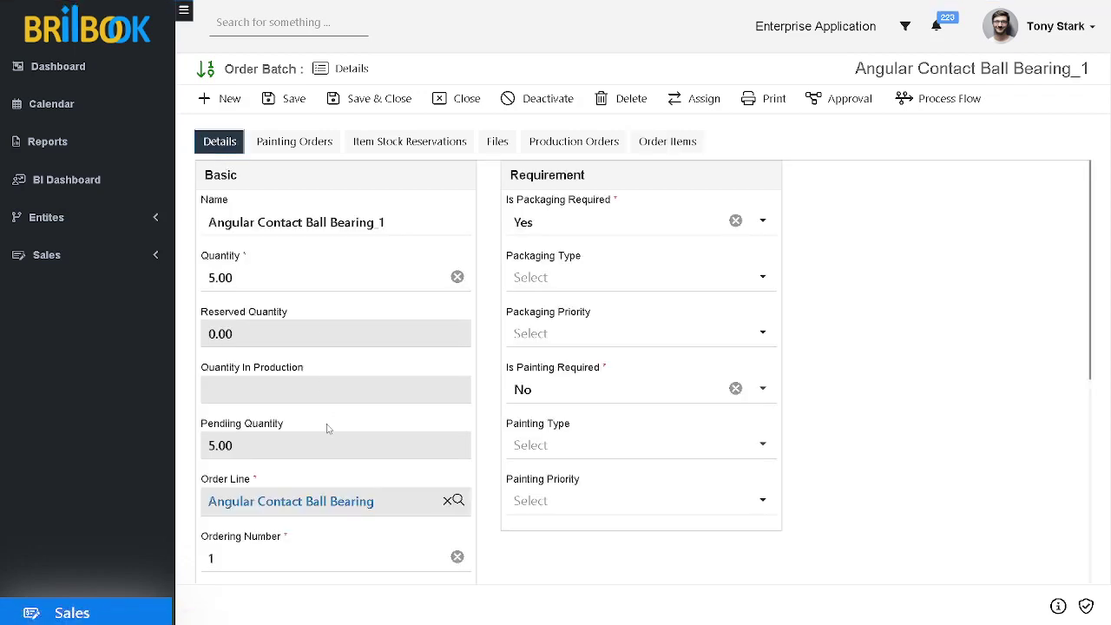
pyautogui.click(304, 502)
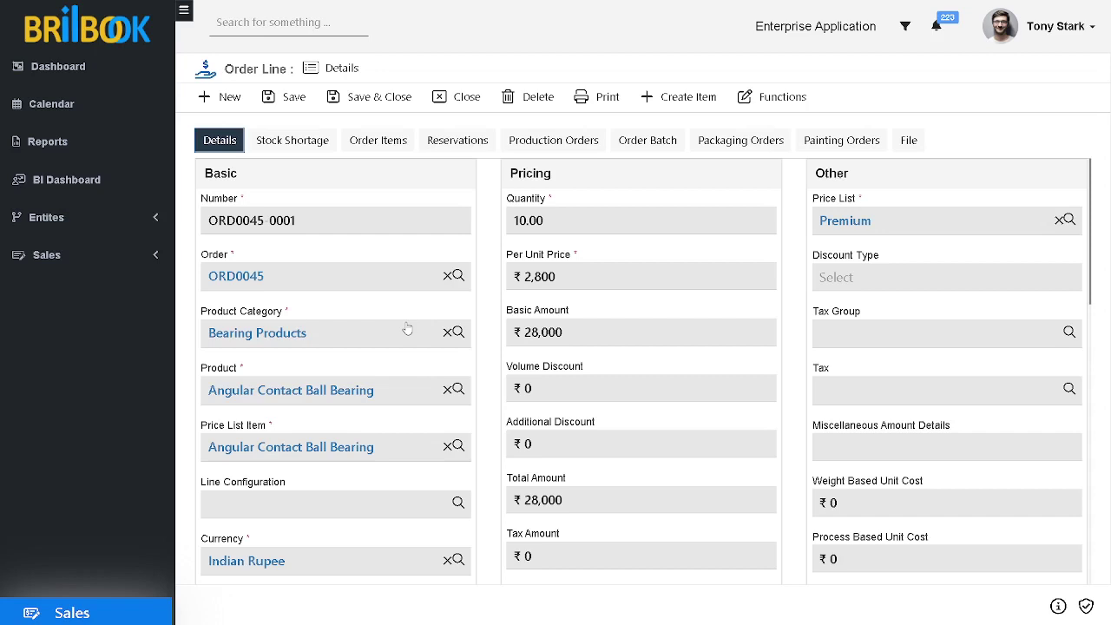
pyautogui.click(628, 144)
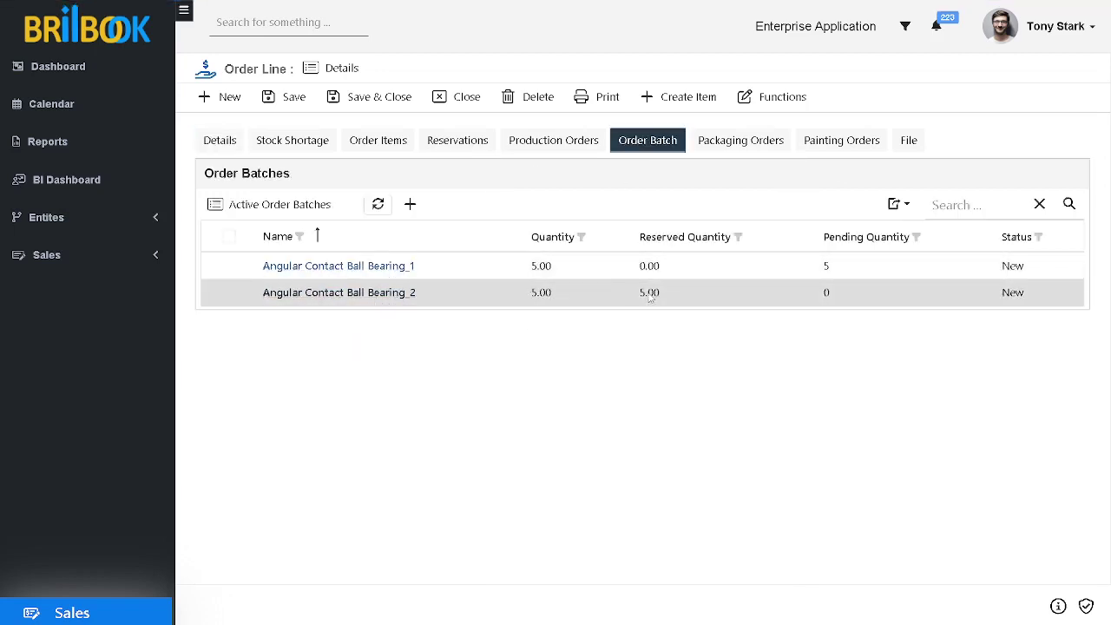
pyautogui.click(364, 294)
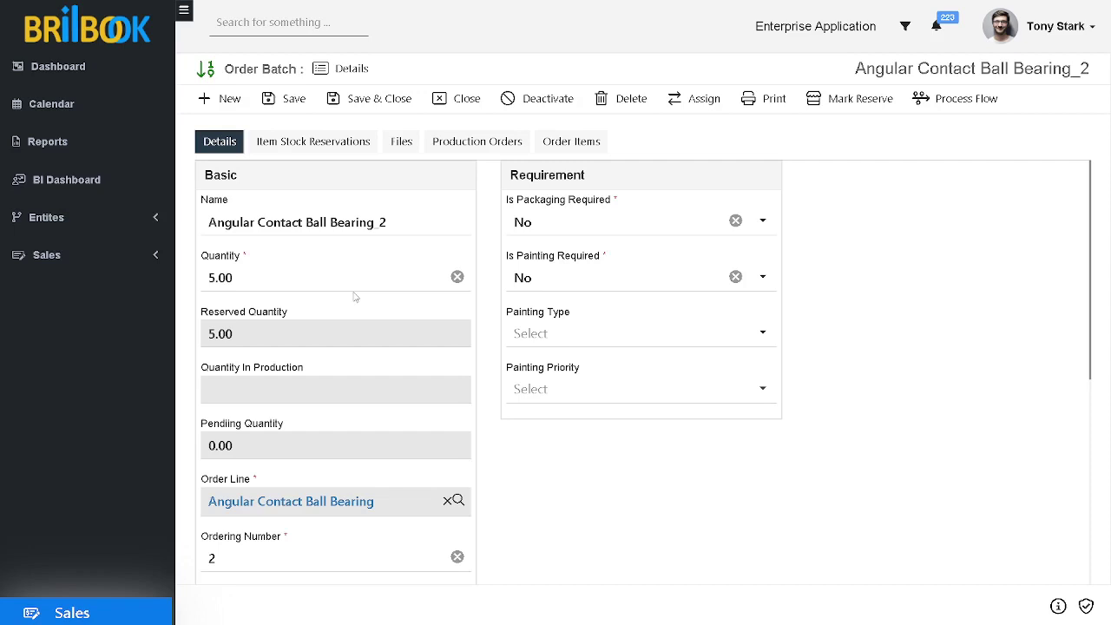
# - Mark the order batch Angular Contact Ball Bearing_2 as reserved and approve it for the commercial team
pyautogui.click(855, 101)
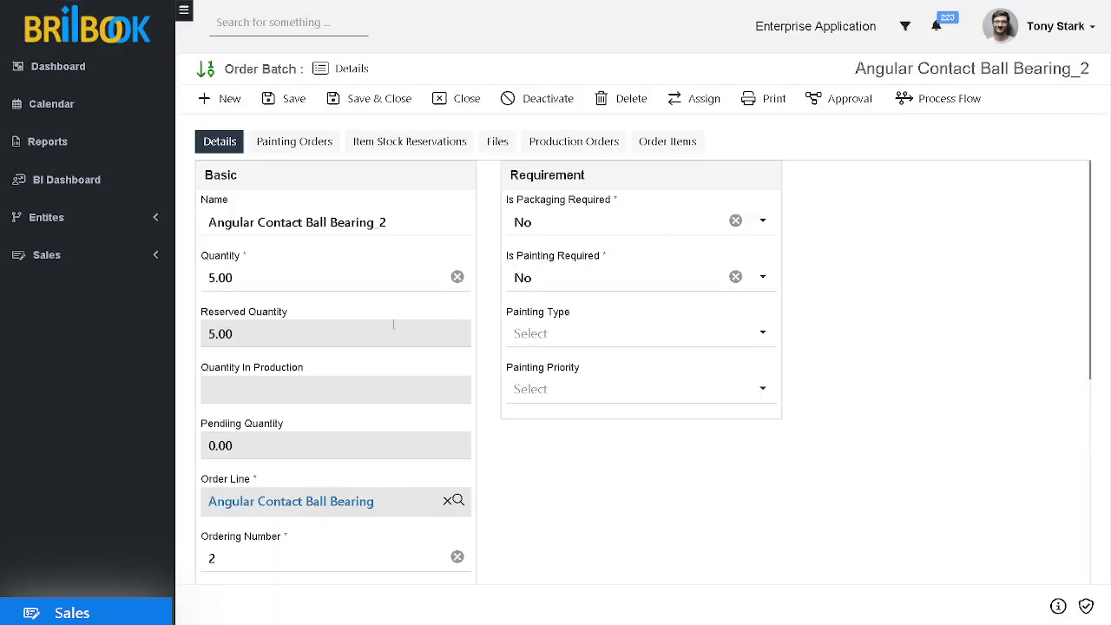
pyautogui.scroll(-2, 393, 325)
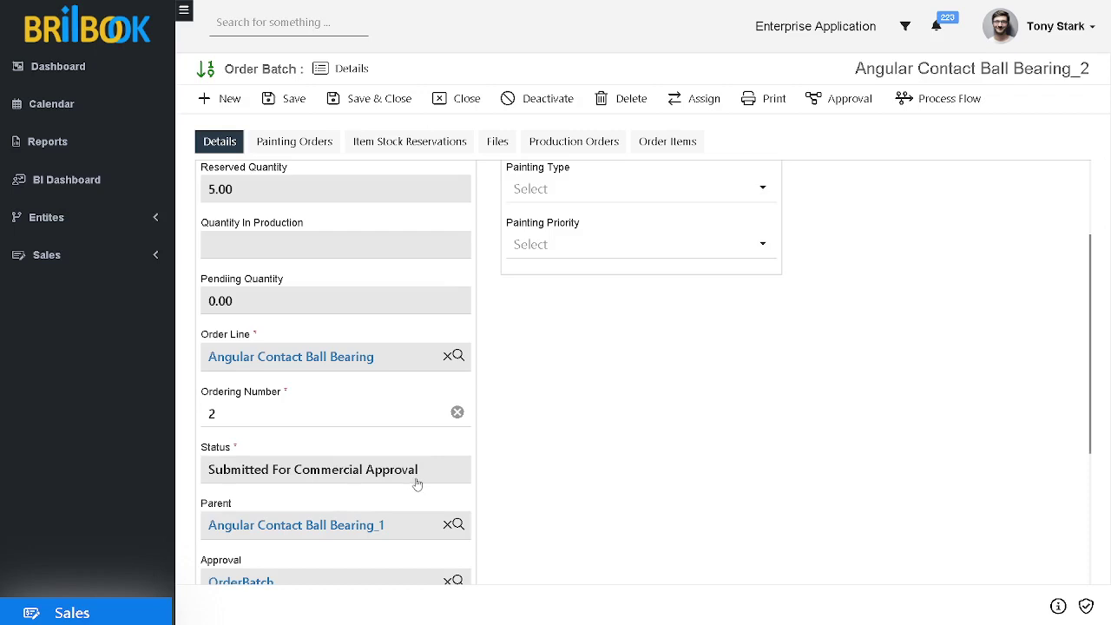
pyautogui.click(854, 106)
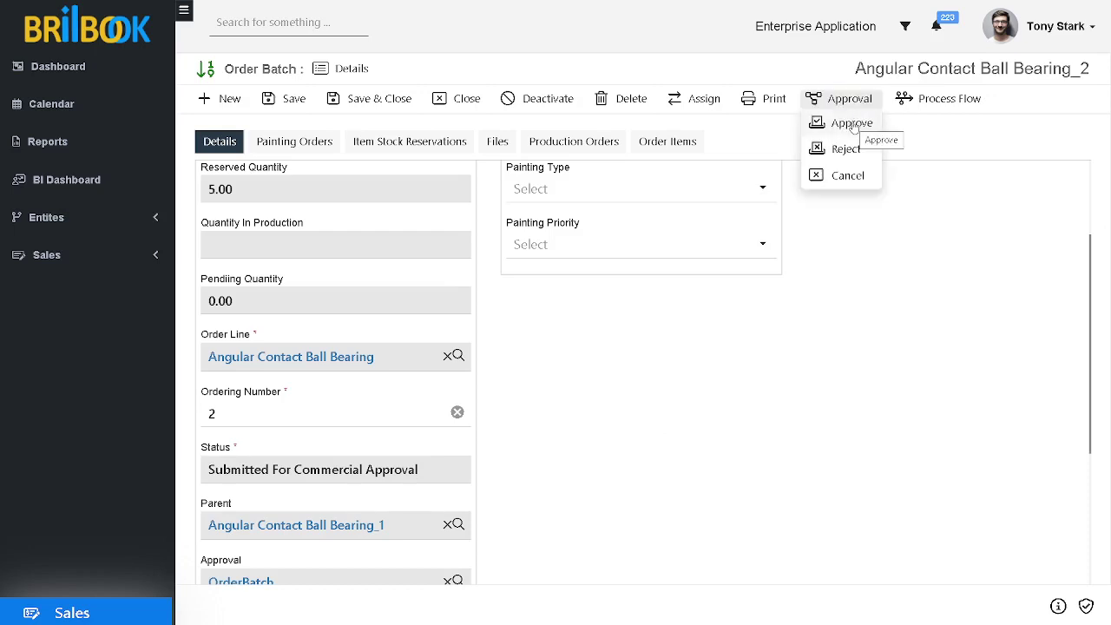
pyautogui.click(855, 126)
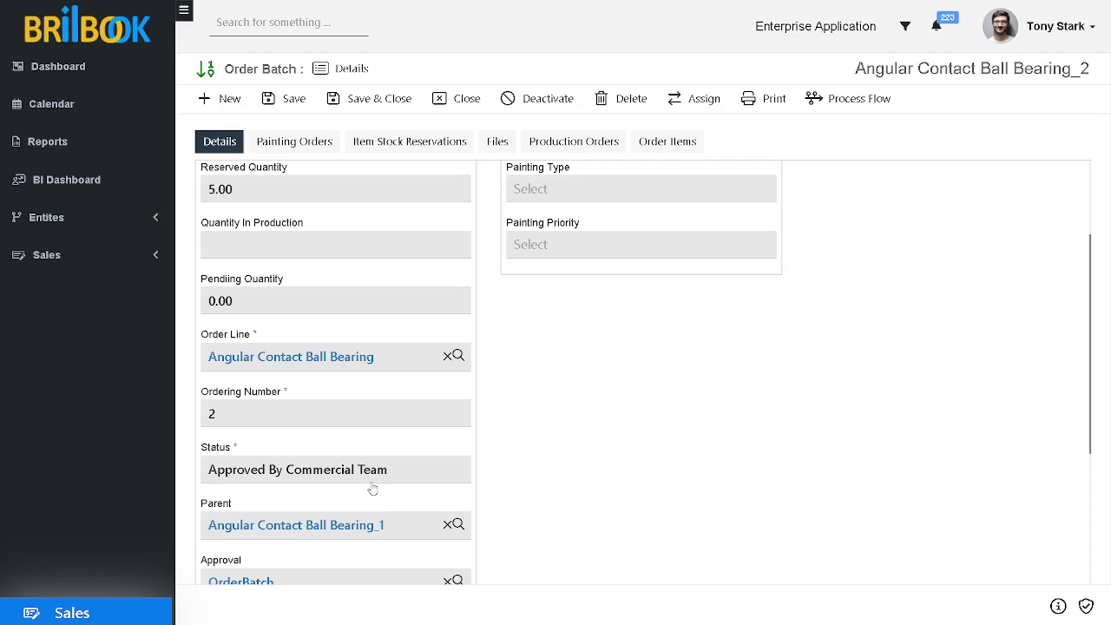
# - In the batch's order line, set order items Angular Contact Ball Bearing-0001 to -0005 ready to shipment and send them to shipment
pyautogui.click(236, 359)
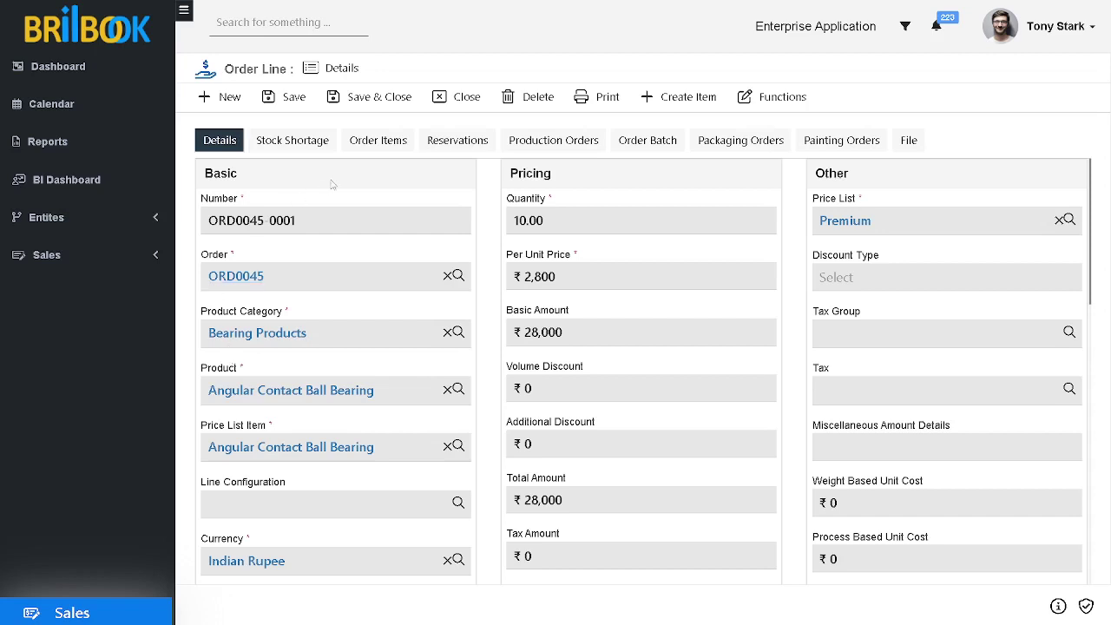
pyautogui.click(372, 145)
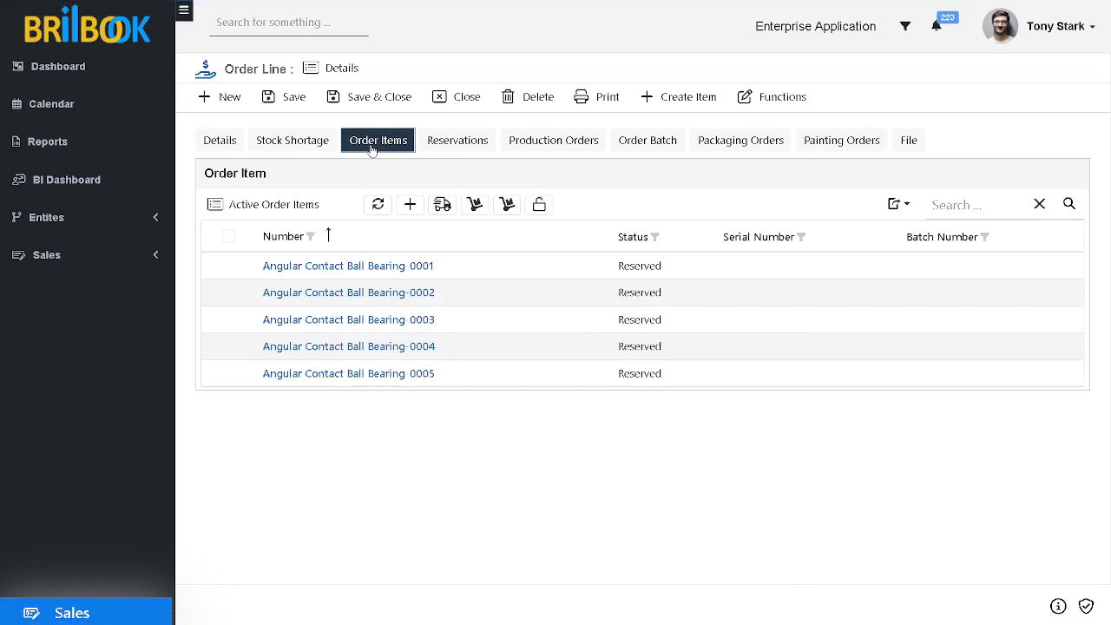
pyautogui.click(229, 267)
pyautogui.click(230, 295)
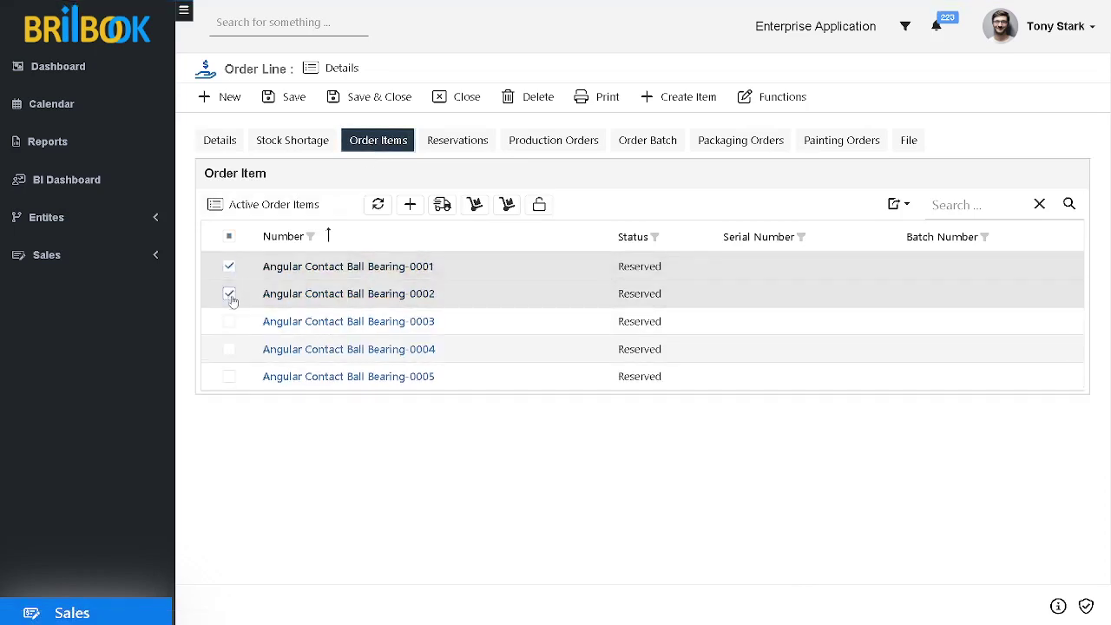
pyautogui.click(230, 321)
pyautogui.click(229, 349)
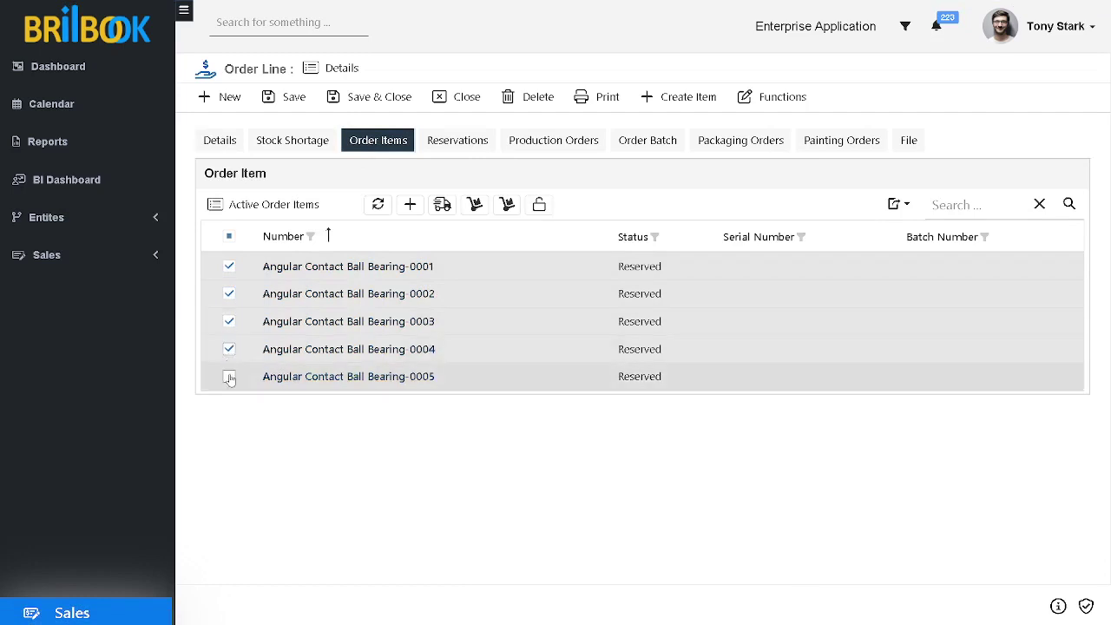
pyautogui.click(229, 377)
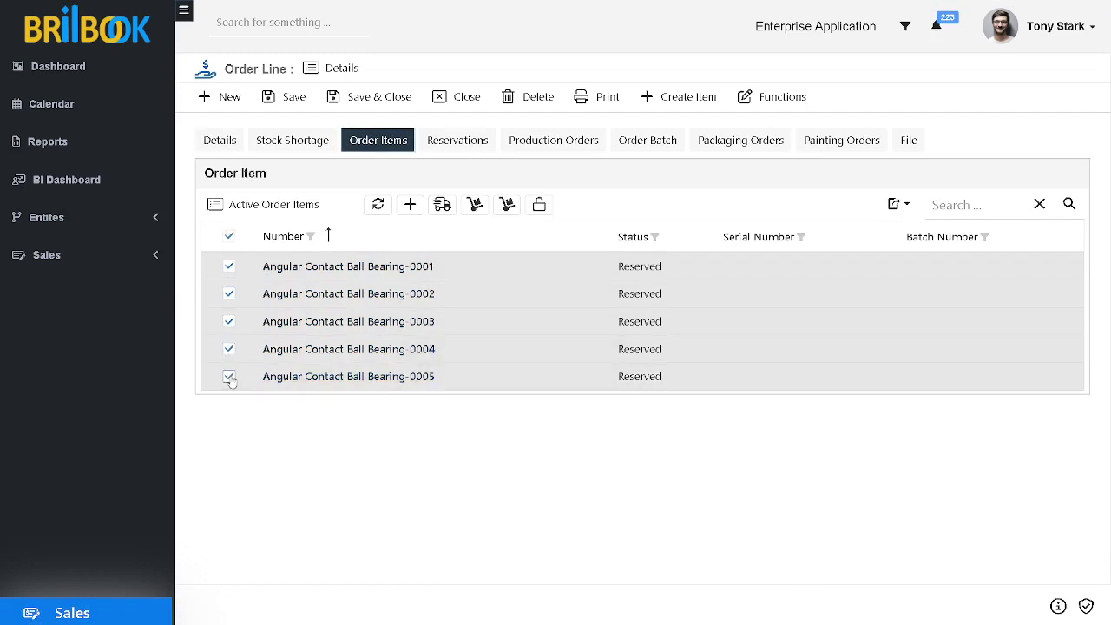
pyautogui.click(442, 205)
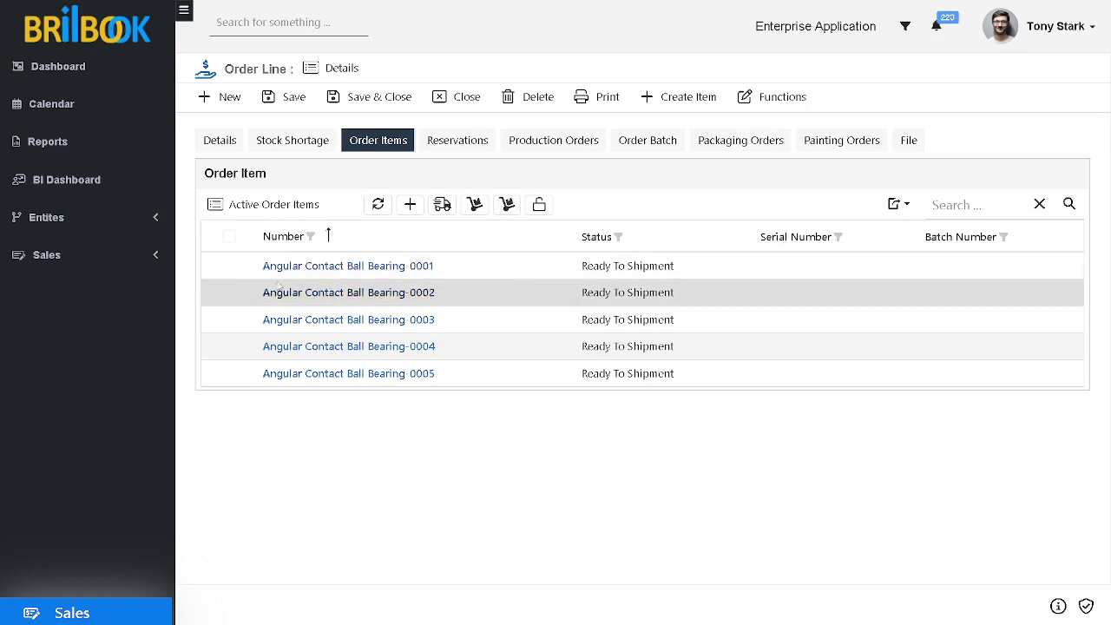
pyautogui.click(229, 236)
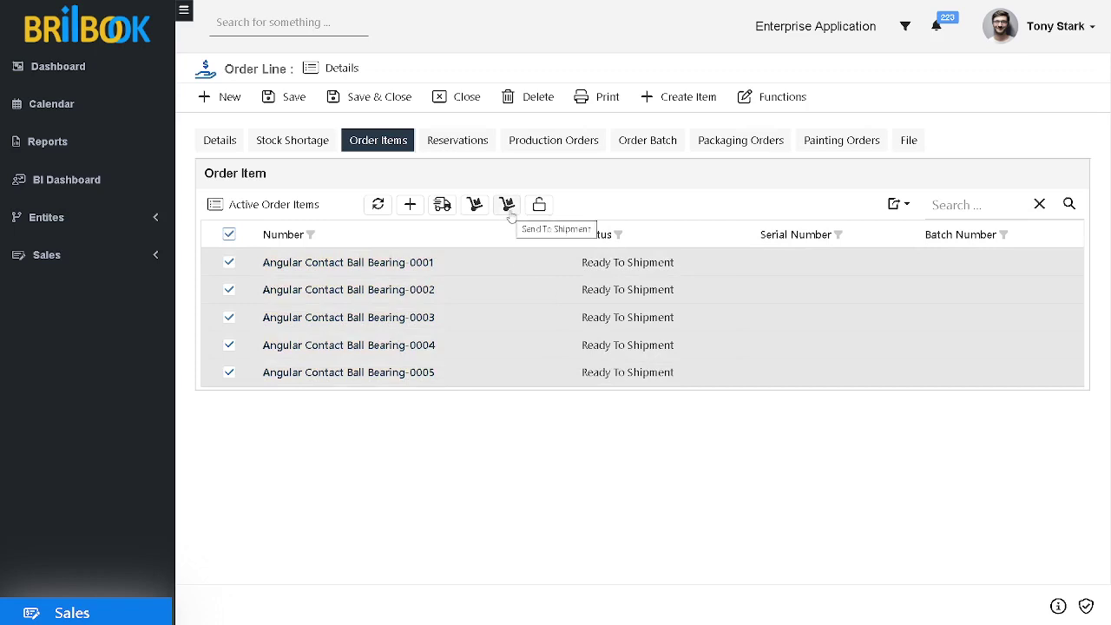
pyautogui.click(509, 209)
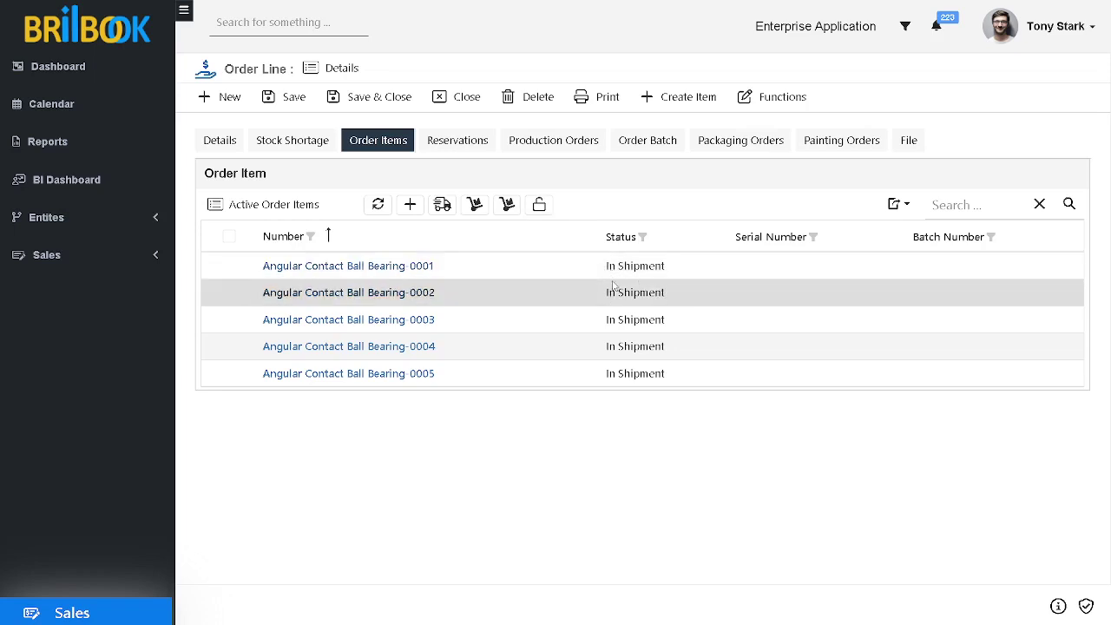
# - Select all five order items of the order line and run the unlock action on them
pyautogui.click(230, 239)
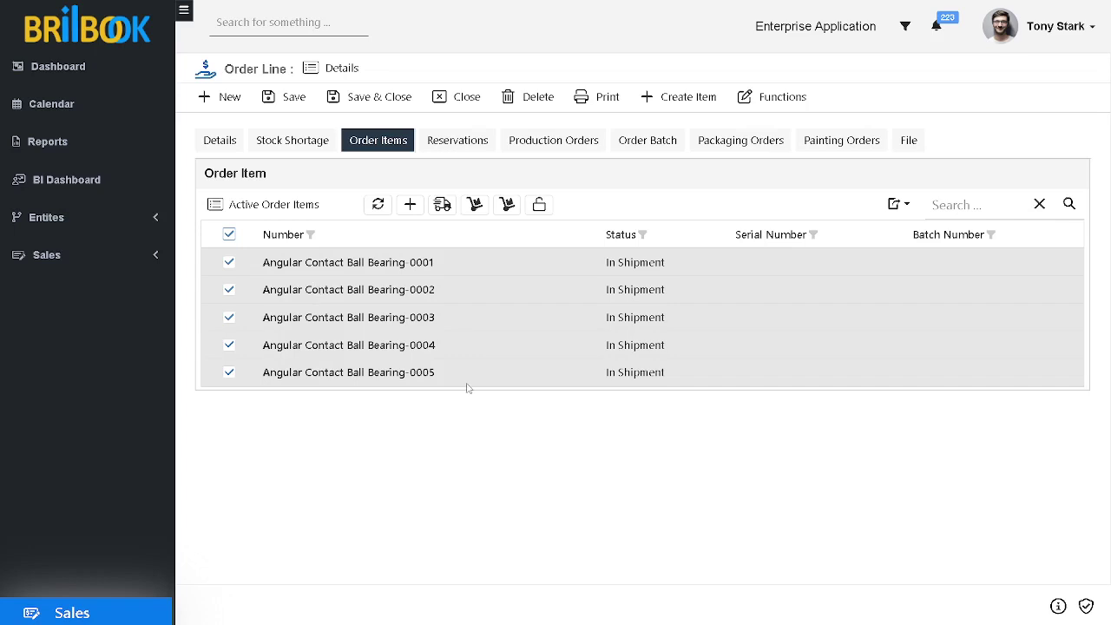
pyautogui.click(540, 206)
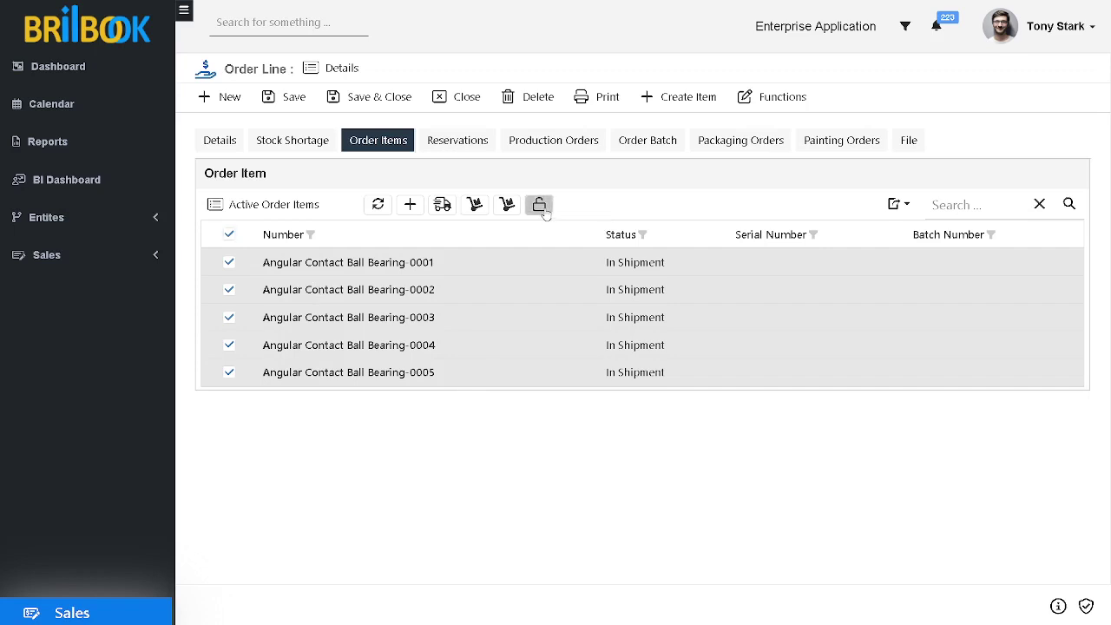